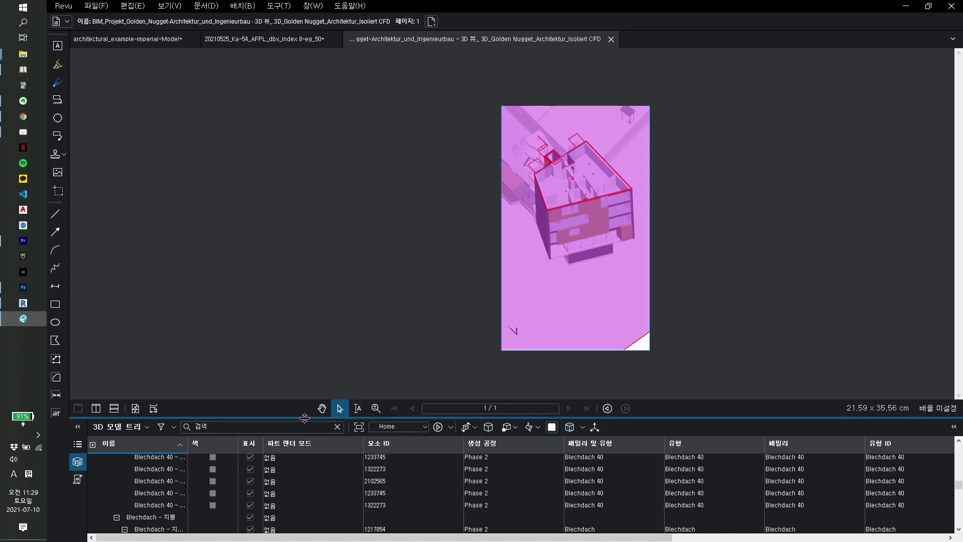
Enlarge the 3D model tree and examine the lighting, render mode and projection options of the building model.
drag(301, 413, 304, 385)
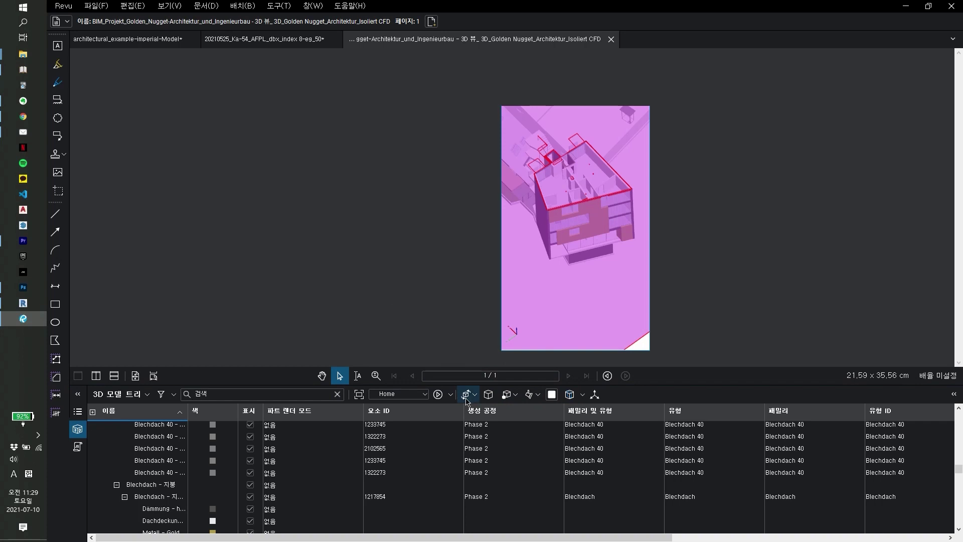
click(537, 397)
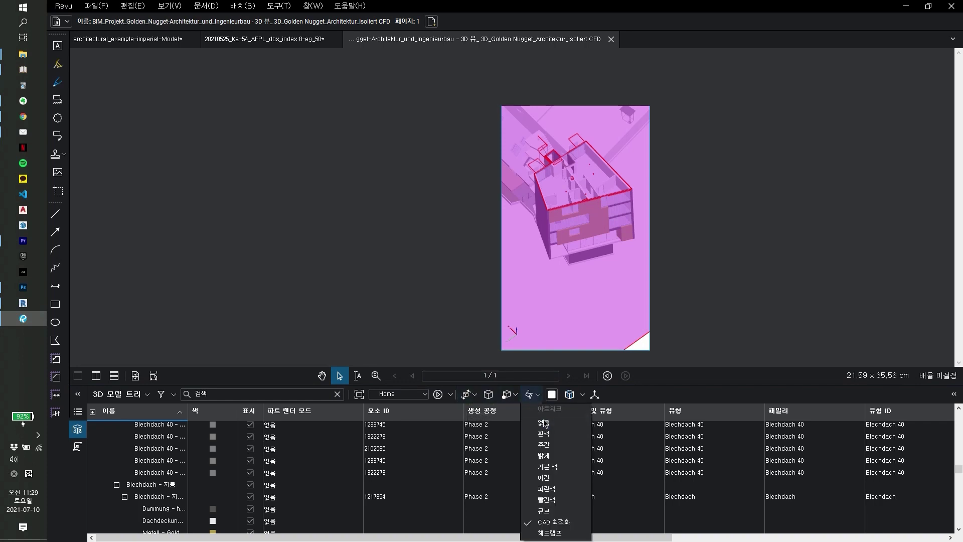
click(516, 397)
click(517, 397)
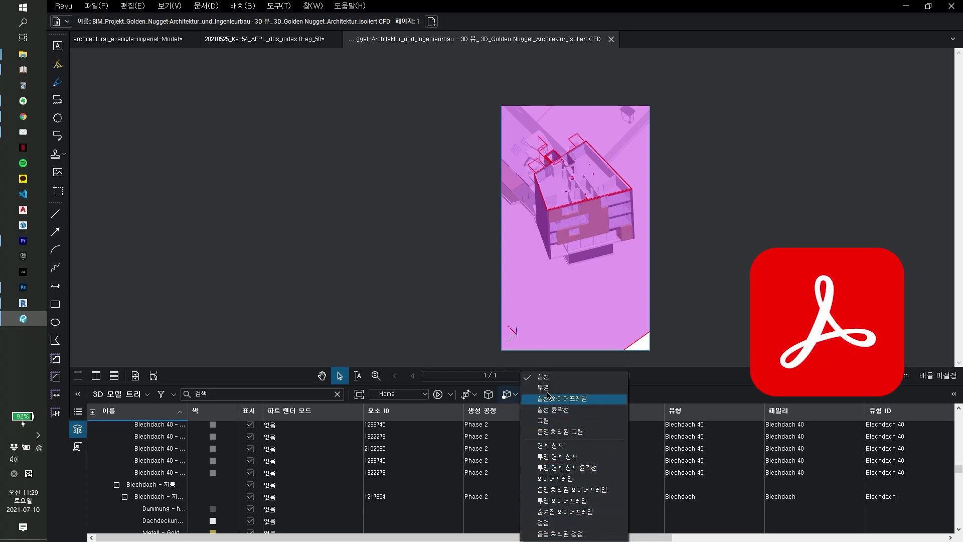
key(Escape)
click(523, 399)
click(523, 399)
click(489, 394)
click(490, 396)
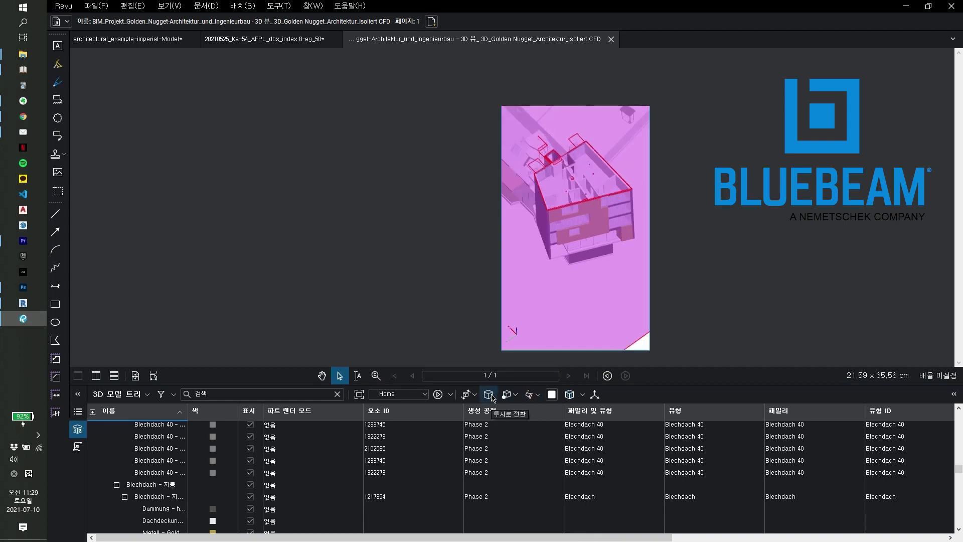
Turn off the section display on the 3D building model.
click(474, 395)
click(479, 404)
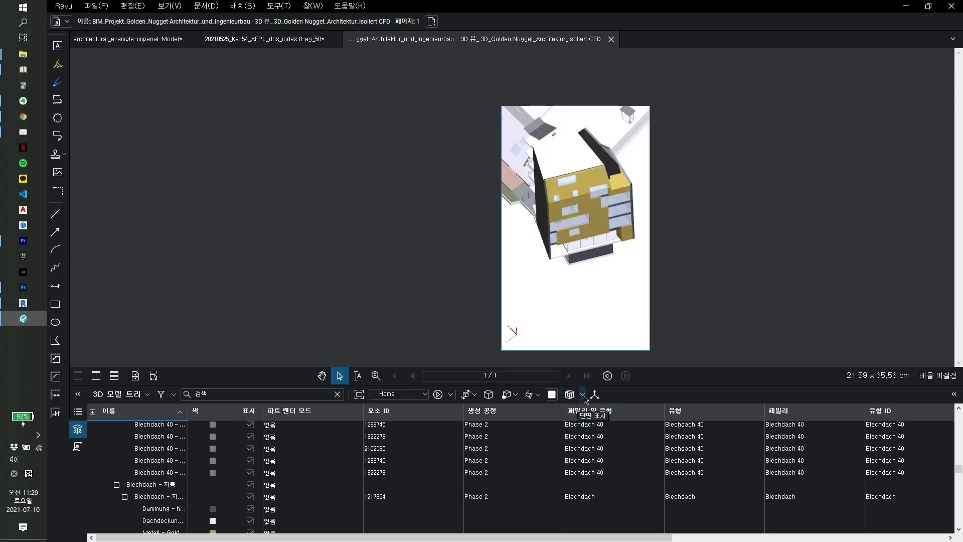
click(583, 396)
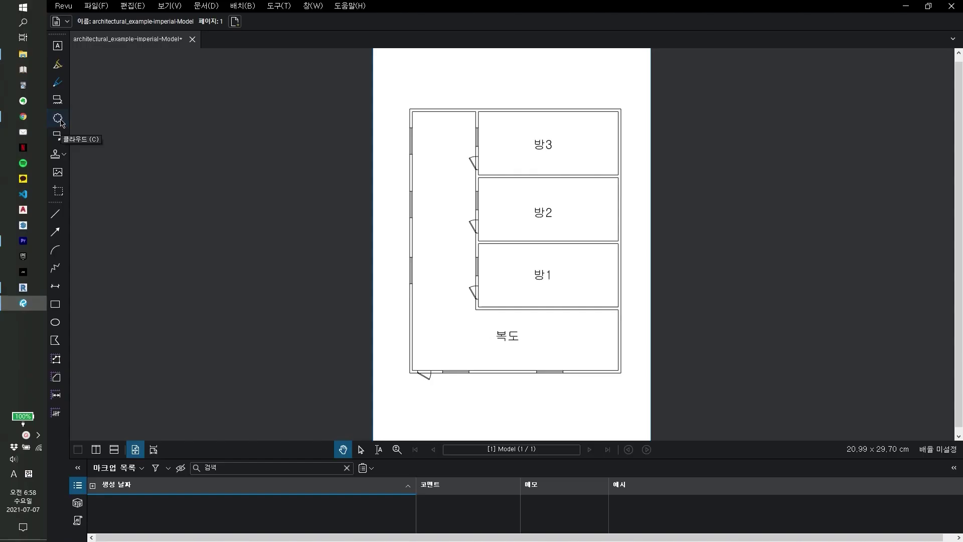
Draw a red cloud markup around 방3 and the upper part of the floor plan, and enlarge the markup list.
key(c)
drag(391, 80, 629, 190)
click(469, 233)
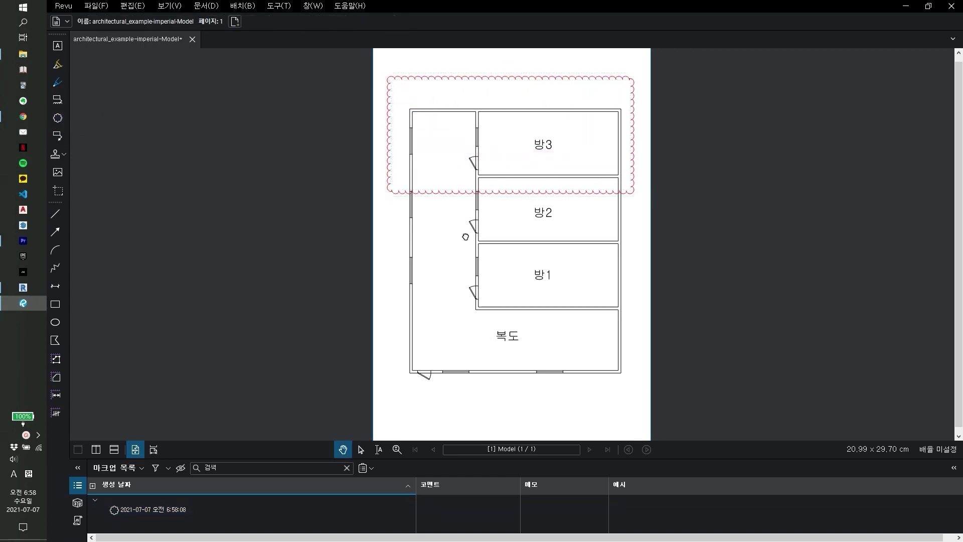
mouse_move(461, 455)
mouse_down()
mouse_move(462, 388)
mouse_move(461, 417)
mouse_up()
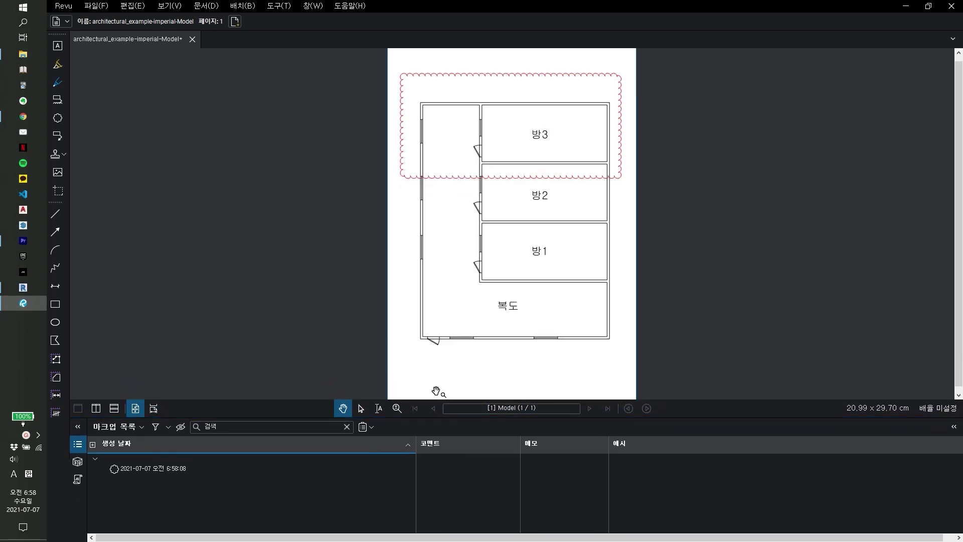
Add a callout reading "수정요망" in 방1 with its leader pointing at the room's door.
click(57, 136)
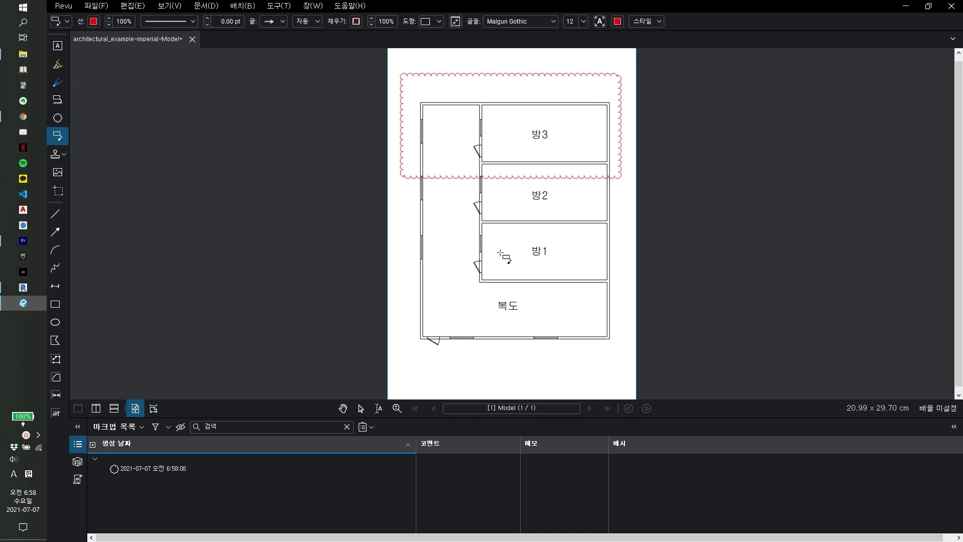
click(486, 267)
click(533, 274)
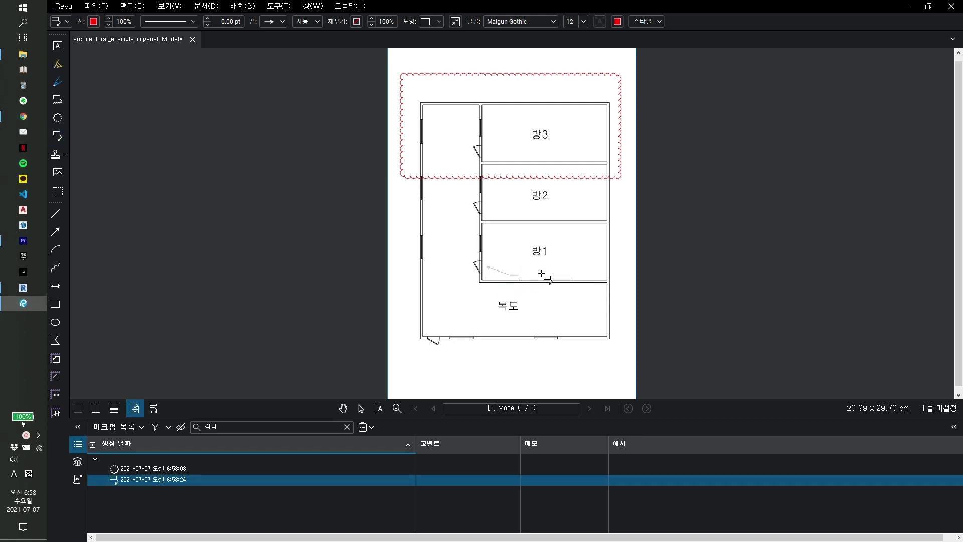
text(바)
key(Escape)
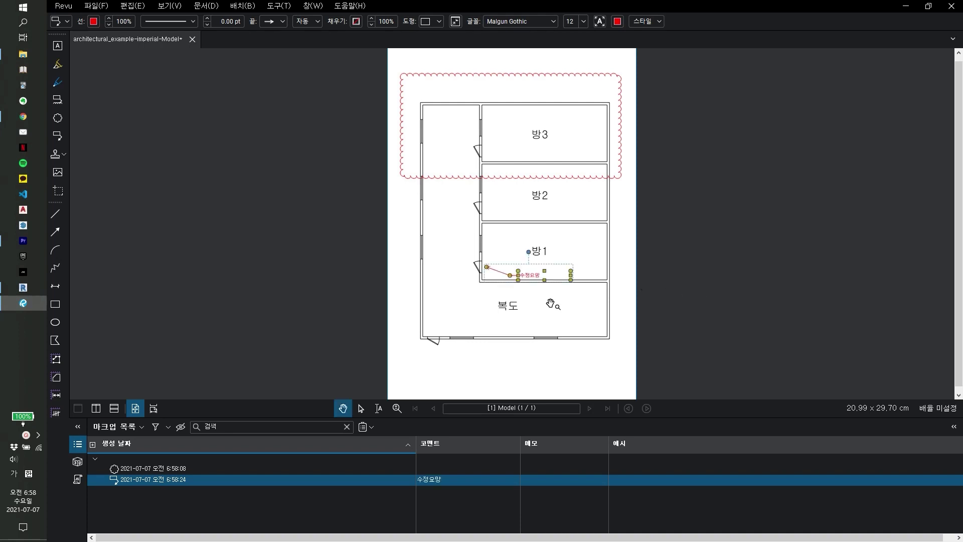
scroll(552, 305, up, 2)
click(471, 291)
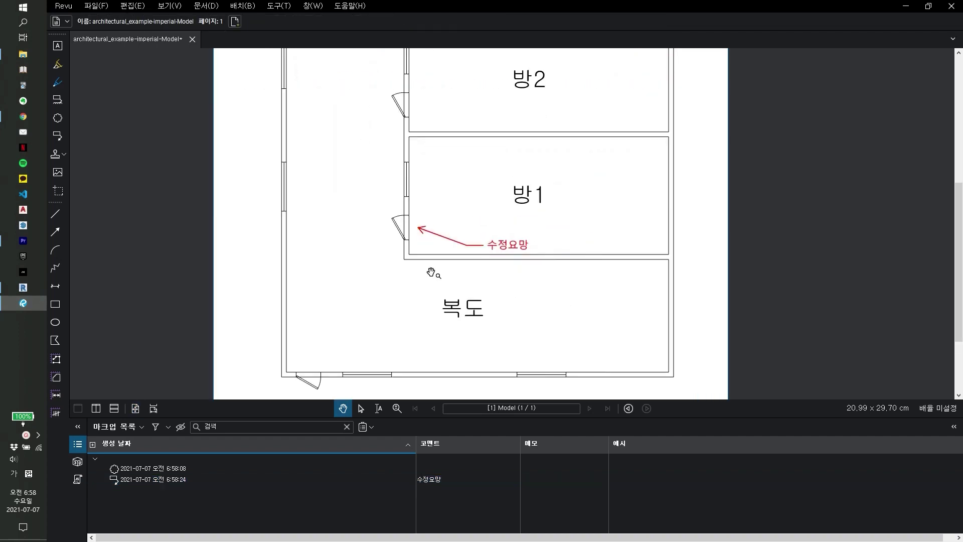
Show the Tool Chest beside the floor plan.
scroll(430, 273, down, 2)
scroll(379, 230, down, 1)
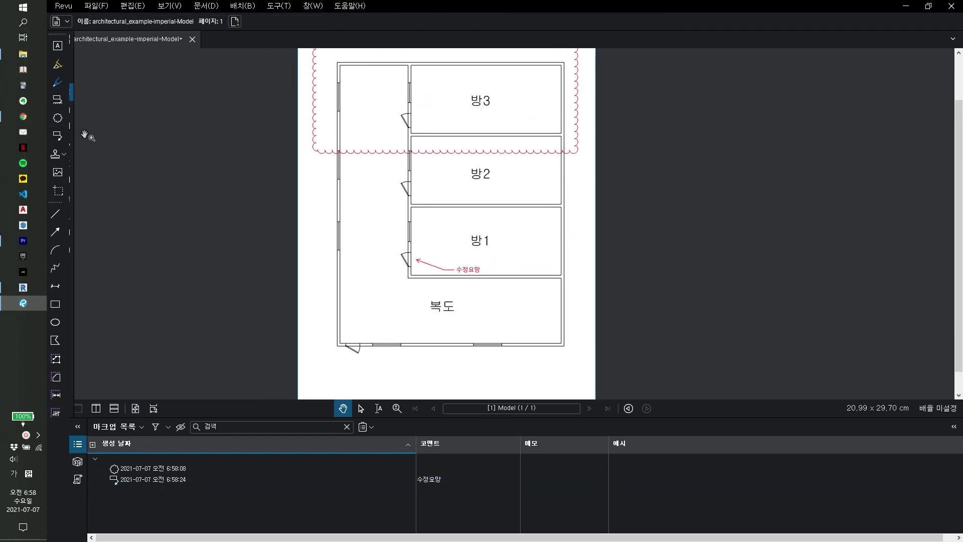
mouse_move(70, 120)
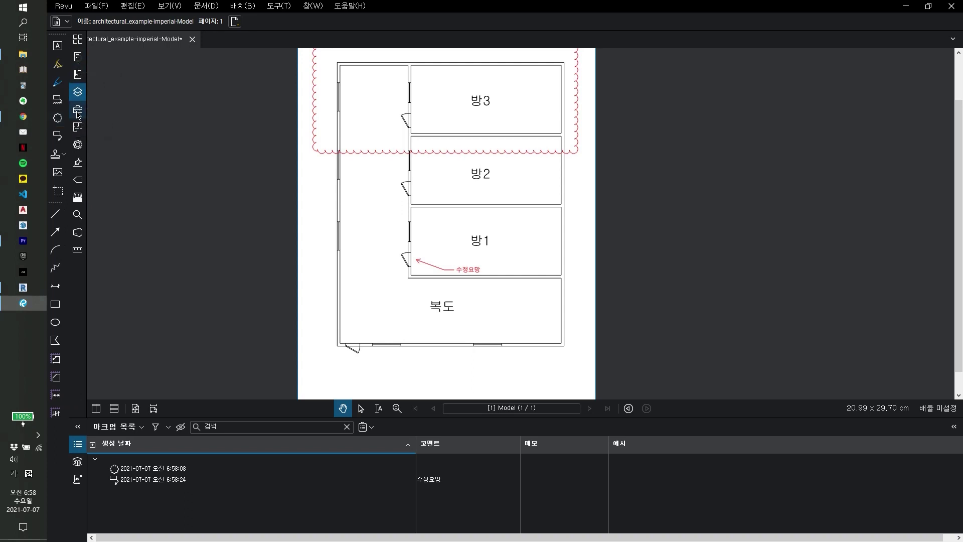
click(77, 108)
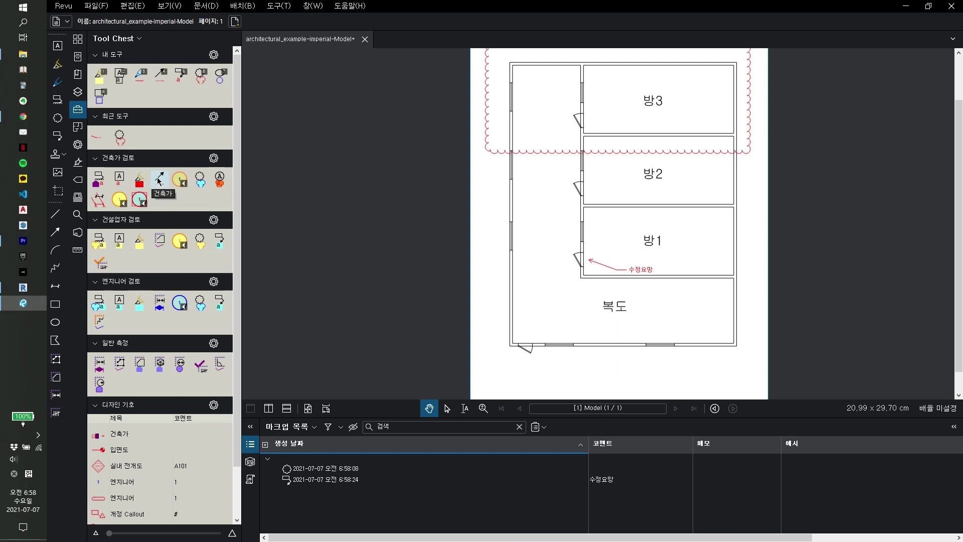
Try a solid purple shape from the 건축가 검토 tool set over the corridor's outer wall, and delete it.
click(99, 179)
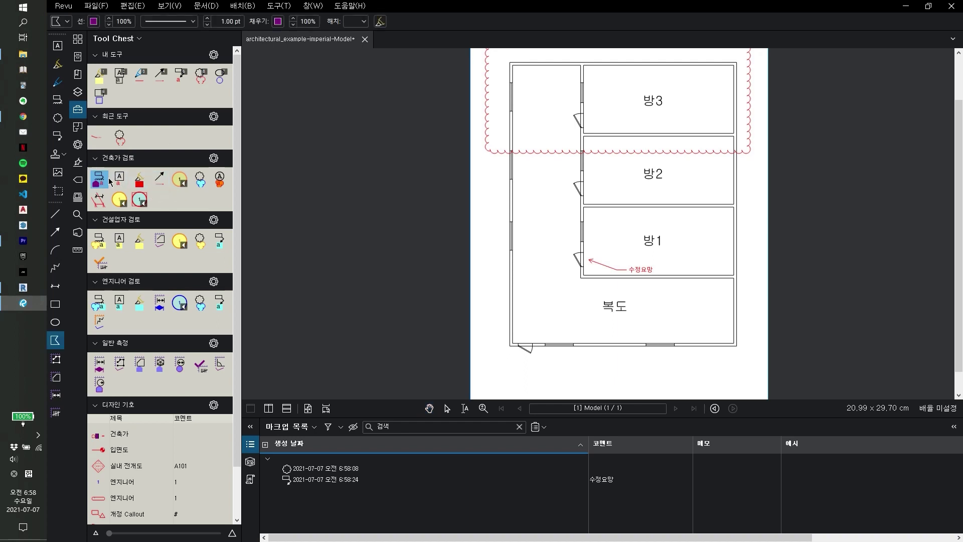
drag(493, 231, 547, 294)
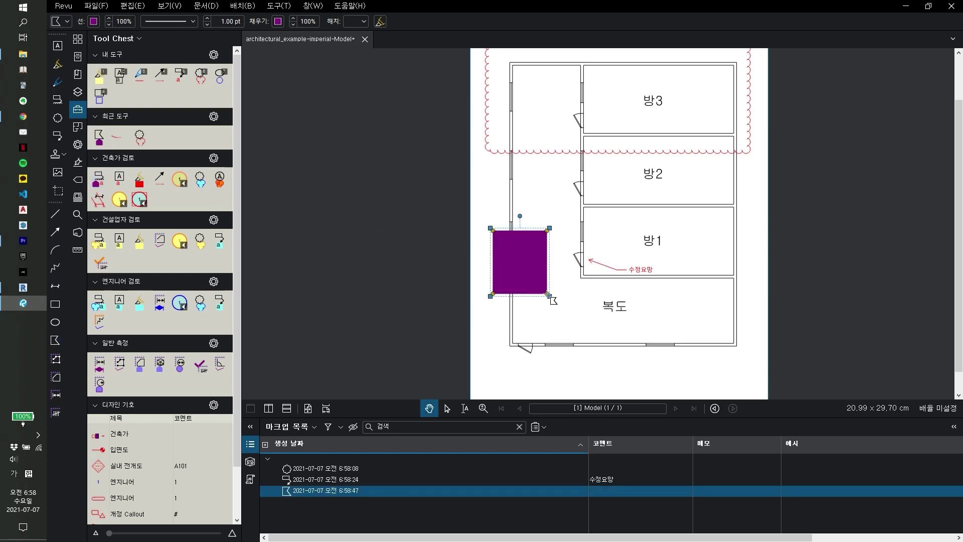
scroll(560, 303, up, 3)
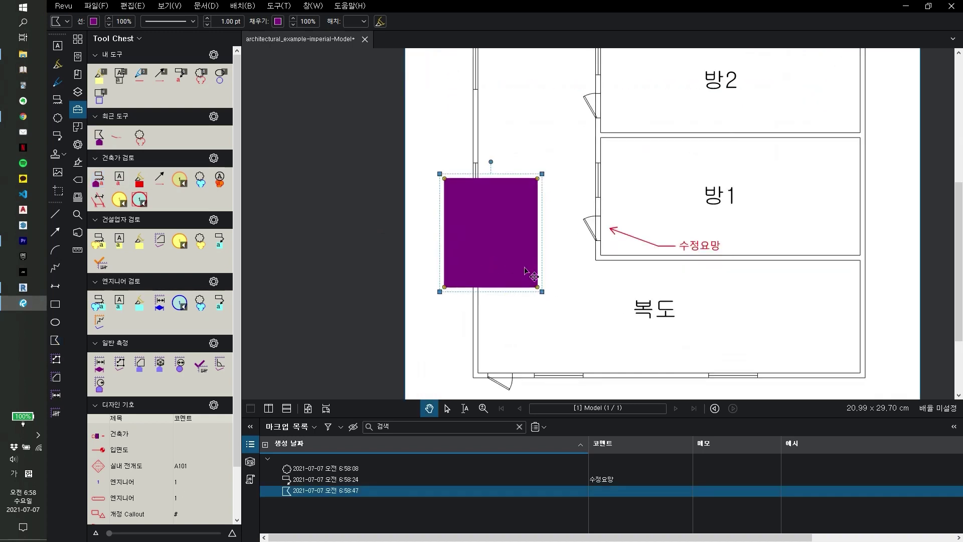
drag(514, 258, 563, 302)
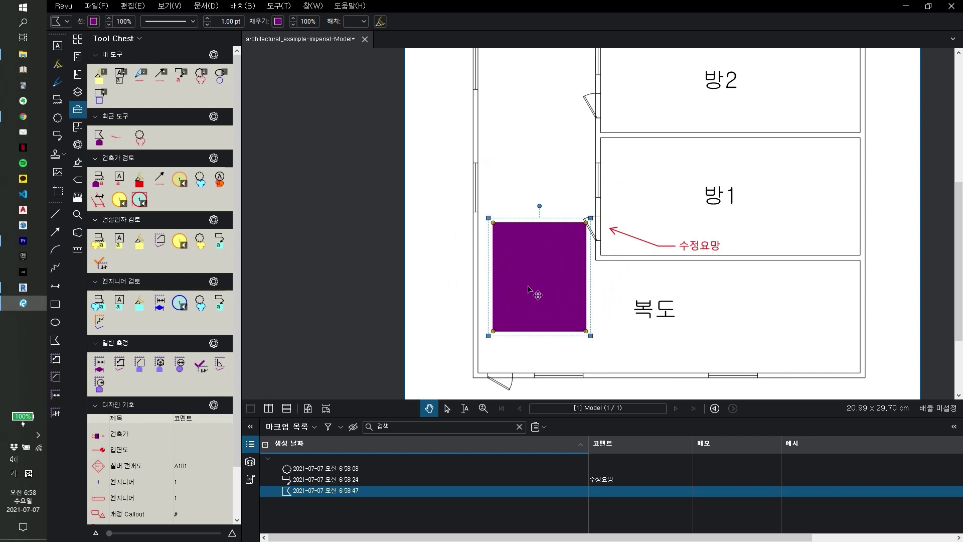
key(Delete)
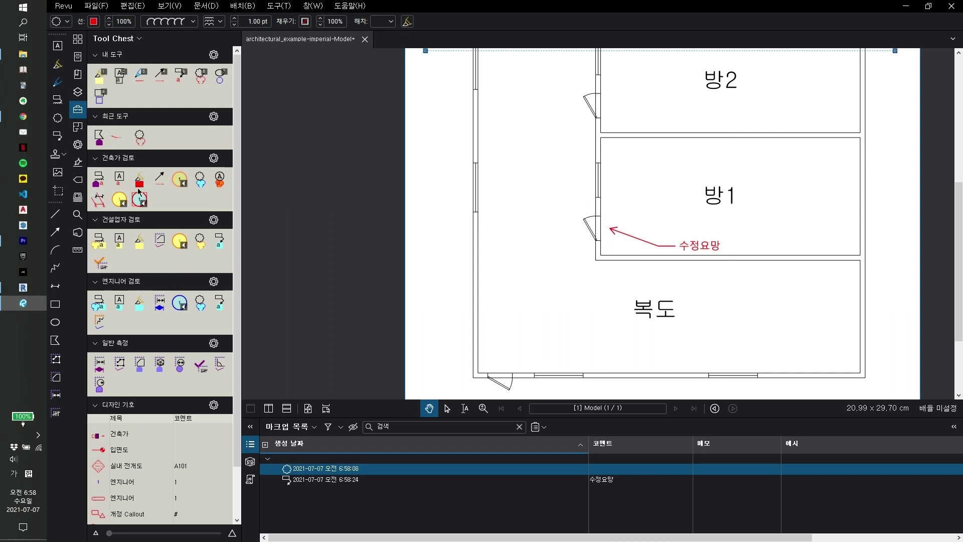
Draw a red arrow from the 건축가 검토 tool set, running from the corridor to the outer-wall window opposite 방1.
click(483, 206)
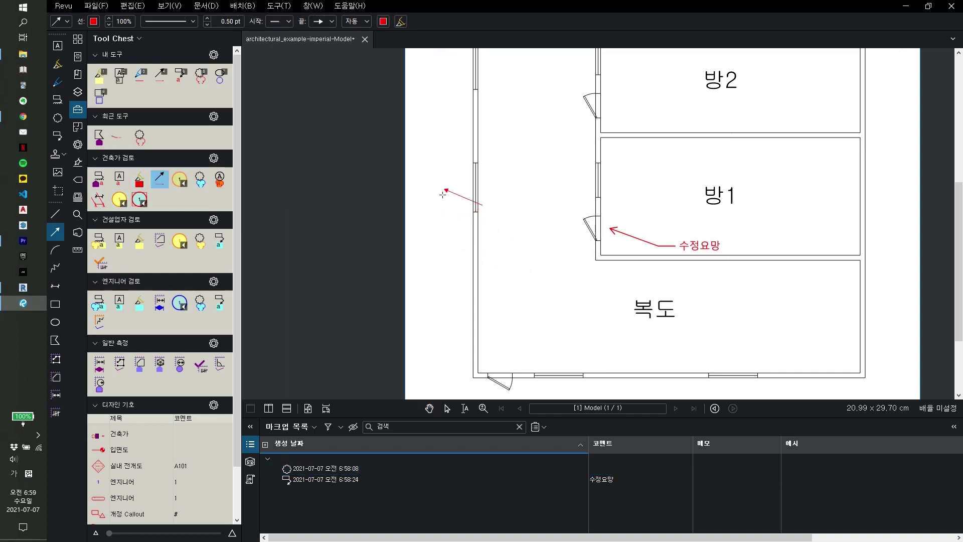
key(Escape)
click(163, 186)
click(533, 268)
click(490, 213)
click(550, 192)
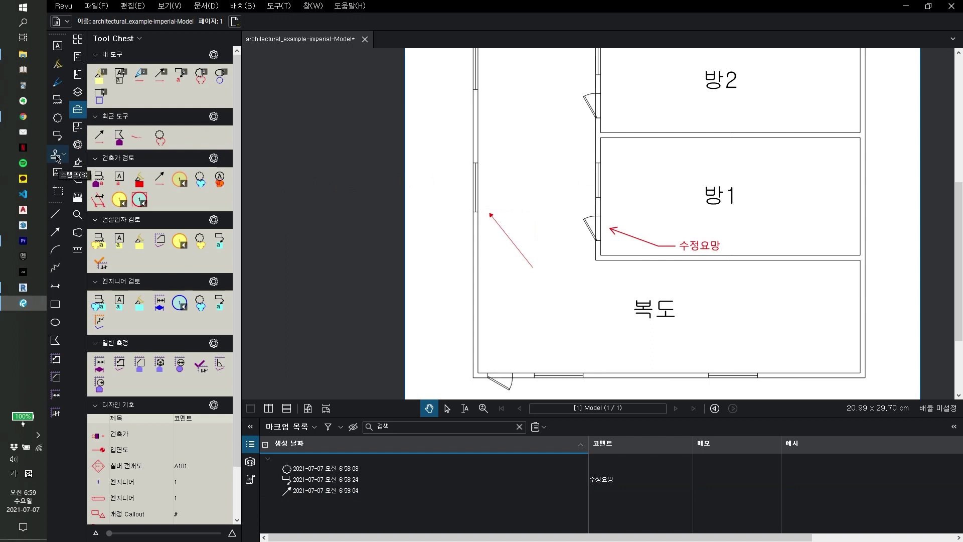
Draw a light-blue filled cloud from the 건축가 검토 tool set around the outer-wall window at the arrow's tip.
click(200, 179)
drag(448, 153, 518, 236)
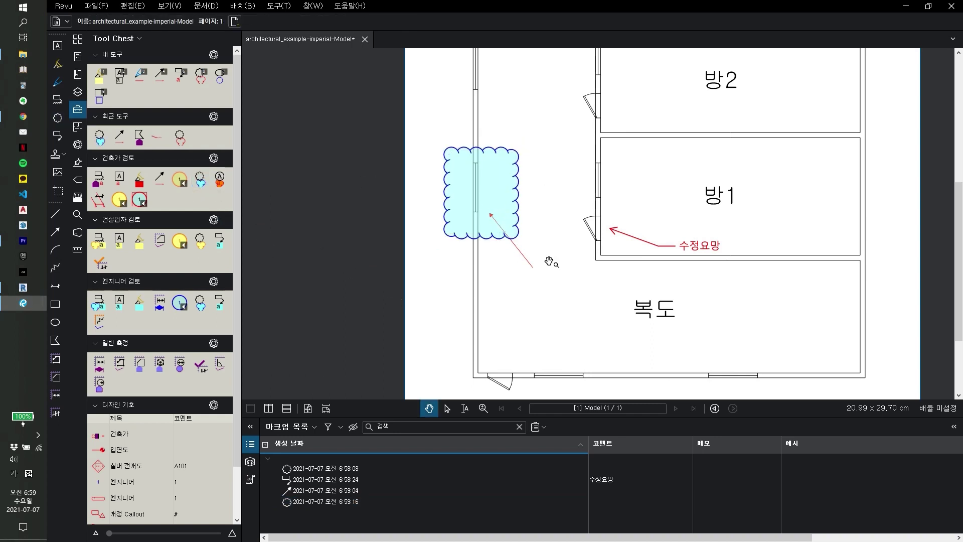
scroll(550, 264, down, 3)
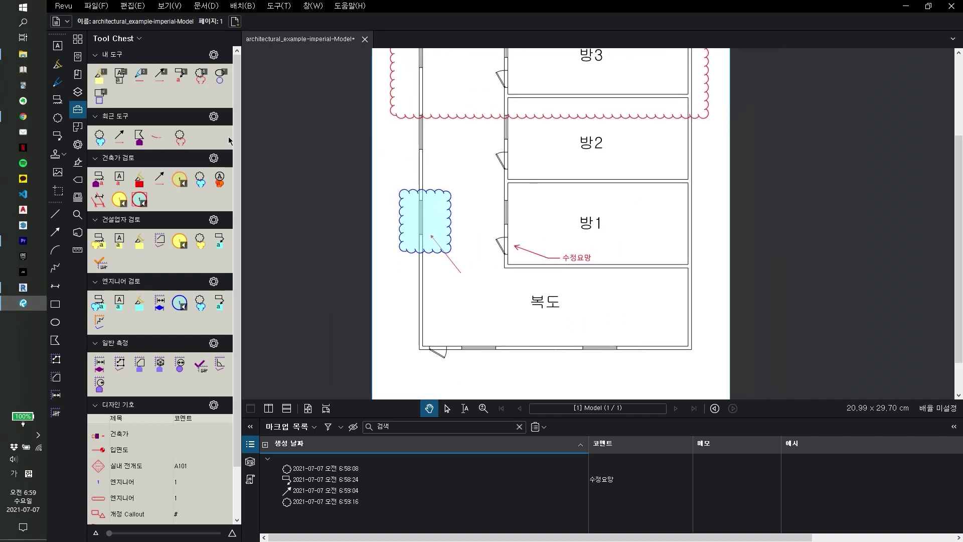
Place an orange cloud text markup from the 건축가 검토 tool set above the 방1 door, reading "구독, 좋아요, 알람설정".
click(219, 179)
scroll(502, 201, up, 2)
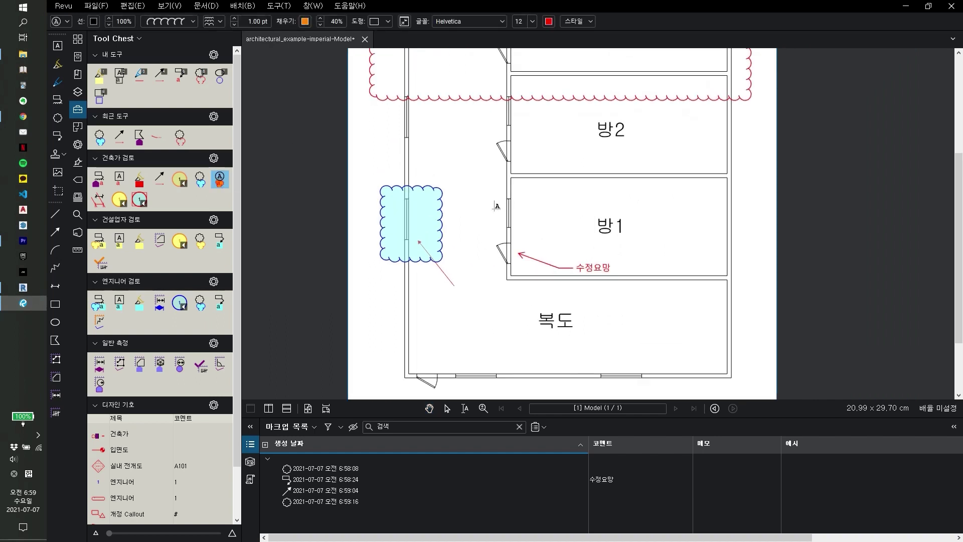
click(492, 215)
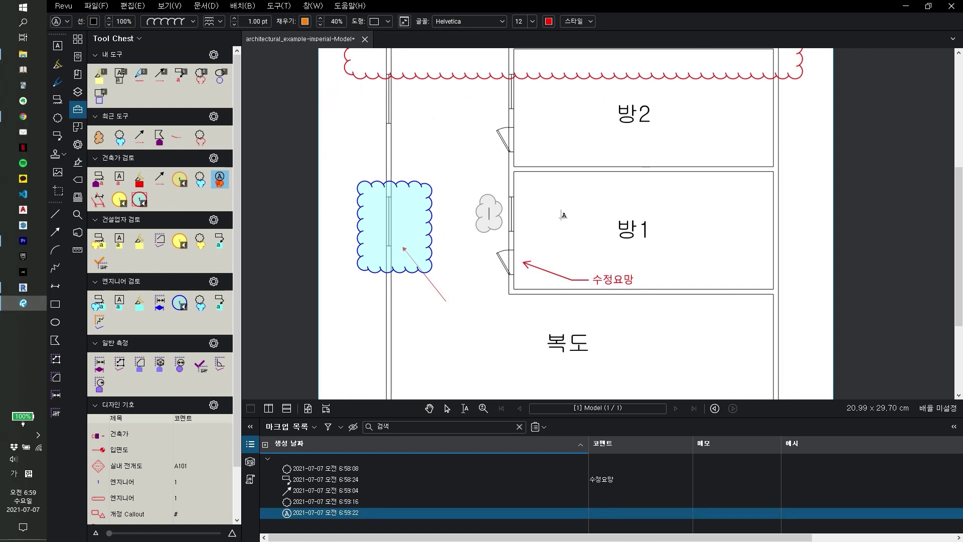
text(구독)
text(, 알람,)
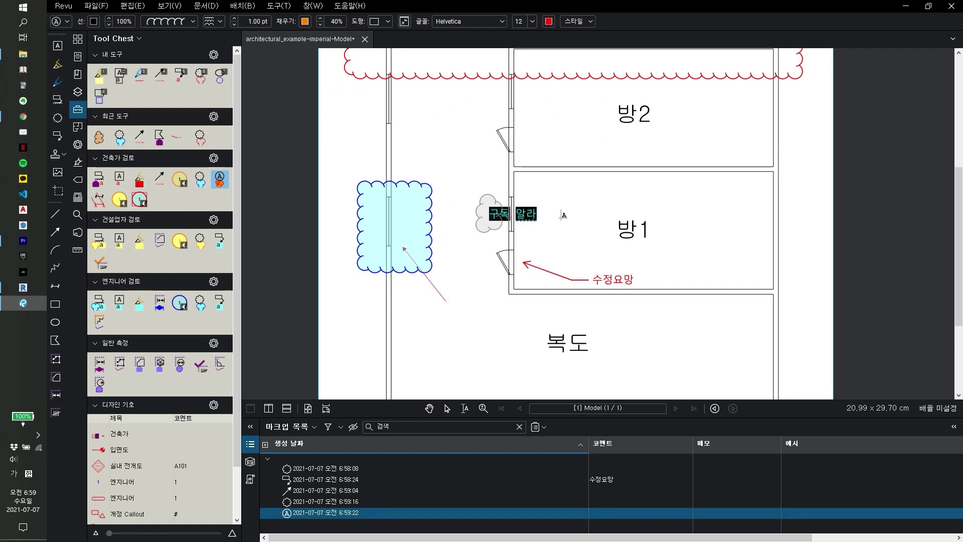
key(BackSpace)
key(BackSpace)
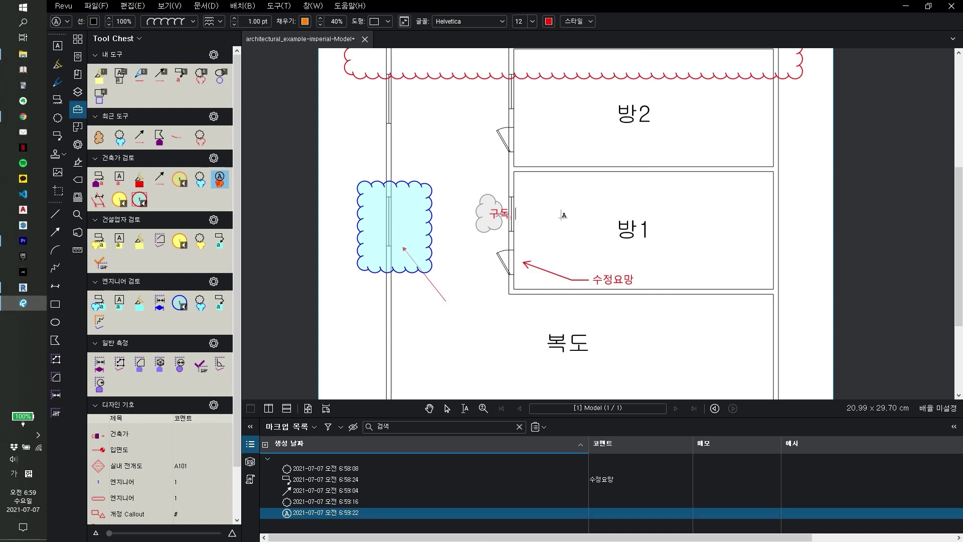
text(좋아요, 알람설정)
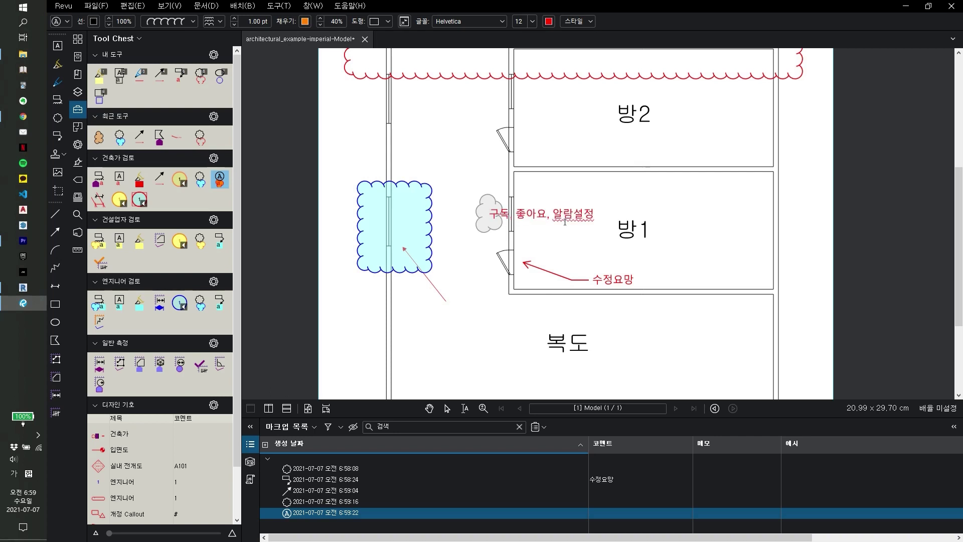
click(667, 308)
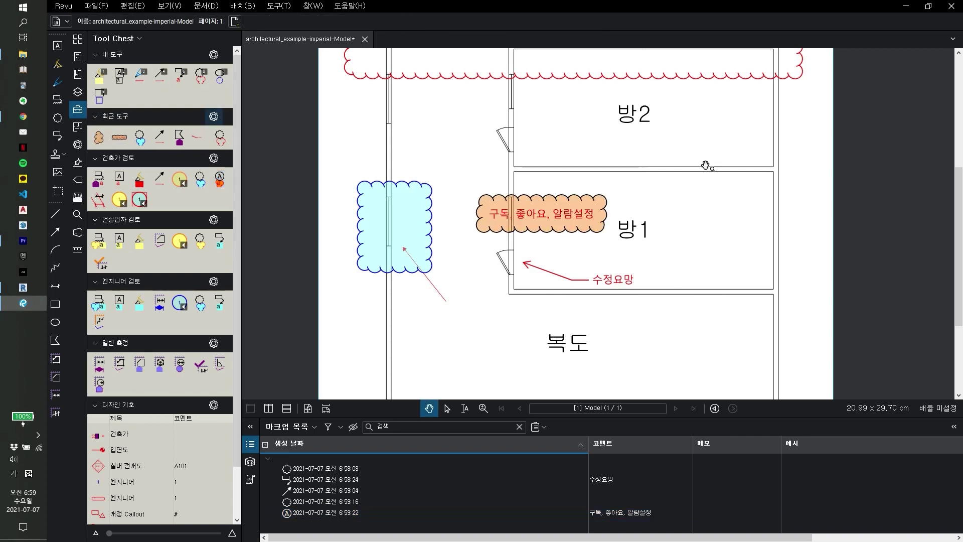
scroll(642, 277, down, 4)
scroll(642, 277, up, 2)
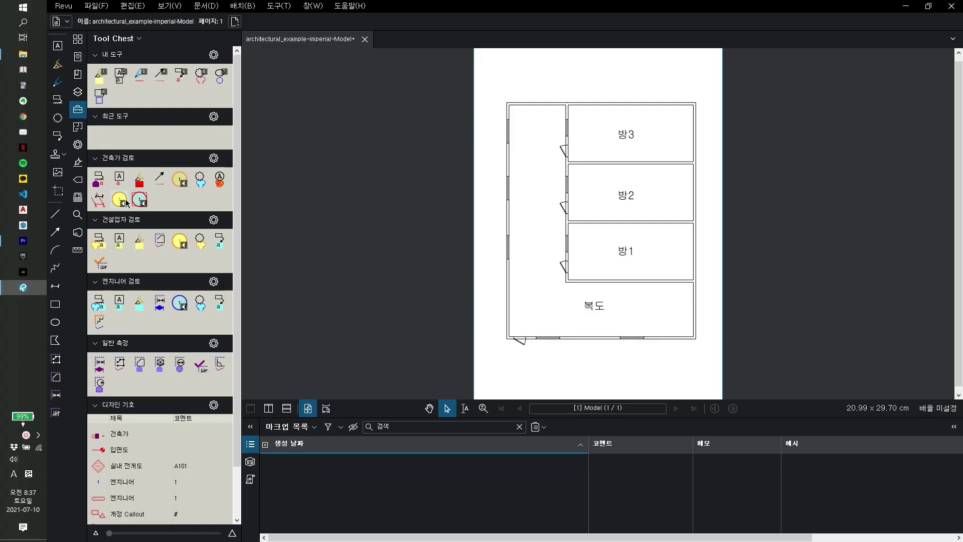
Place a row of seven sequentially numbered yellow circle markers above the floor plan, using the 건축가 검토 tool set.
click(119, 200)
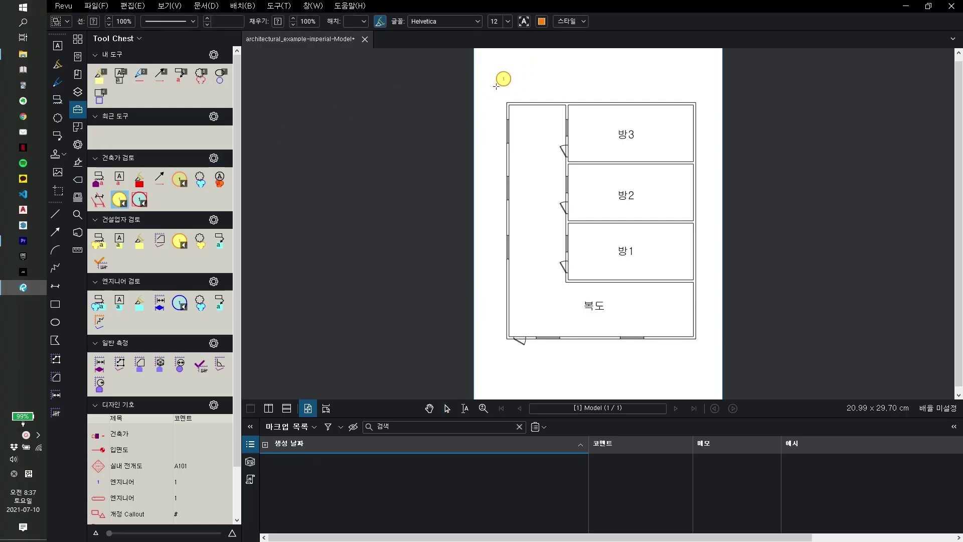
click(497, 86)
click(518, 86)
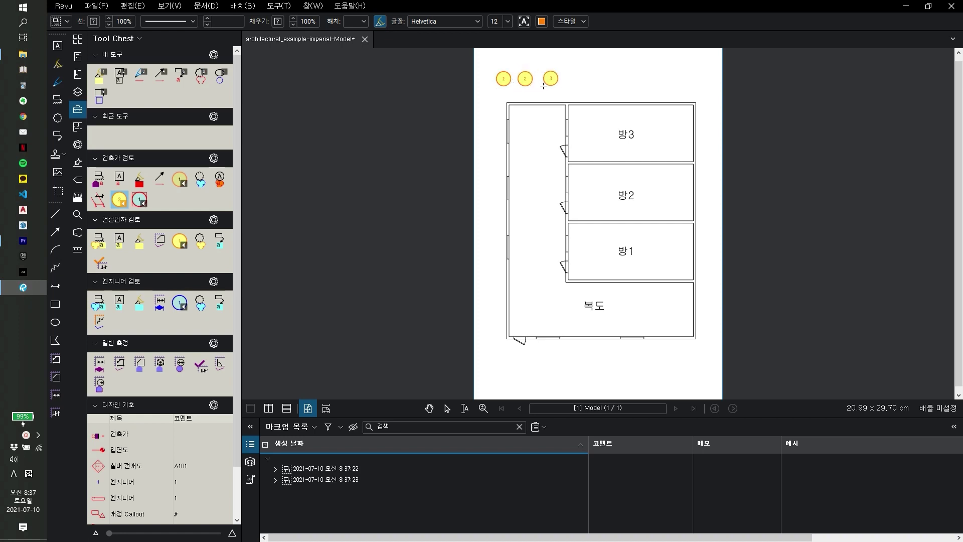
click(539, 86)
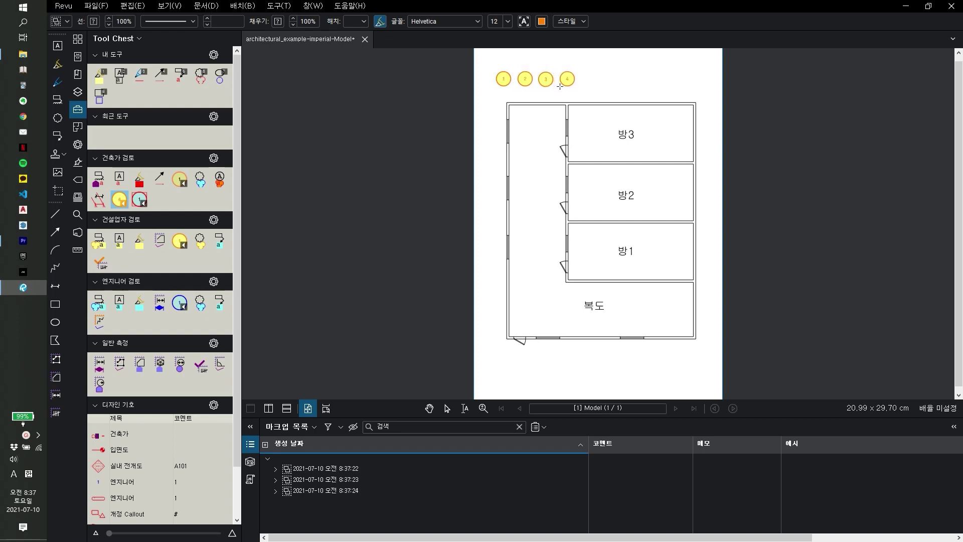
click(560, 86)
click(582, 86)
click(603, 88)
click(625, 88)
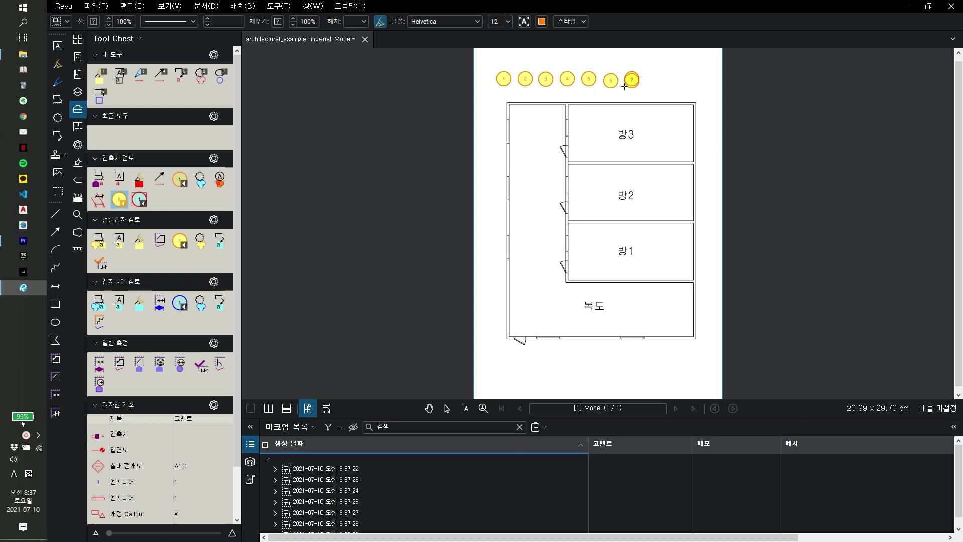
Finish placing the numbered circle markers and collapse the page group in the markup list.
key(Escape)
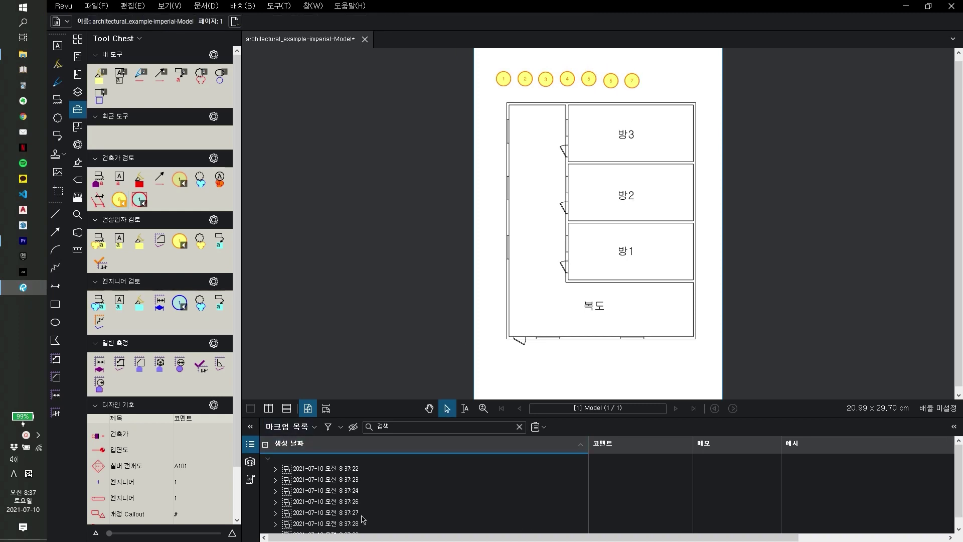
click(267, 461)
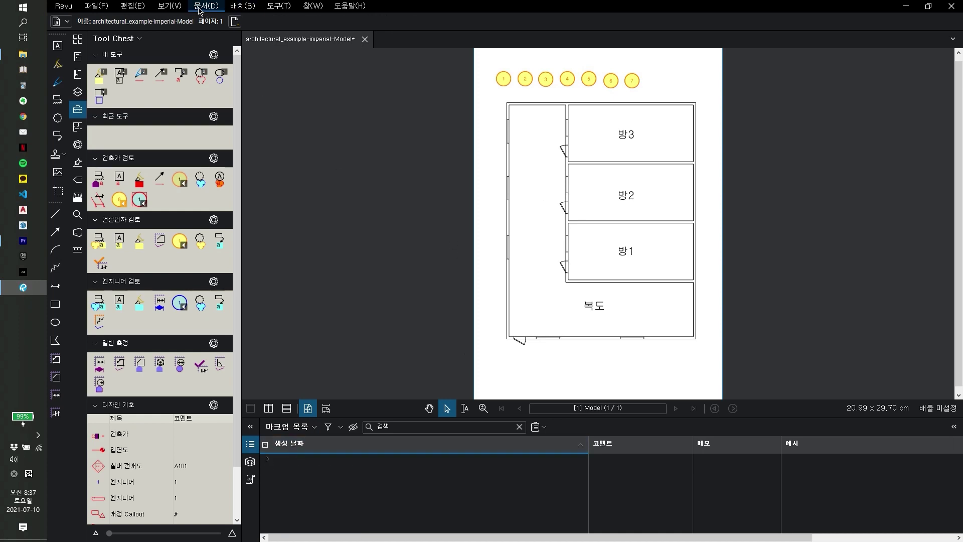
Place six red count check marks at the windows of 방1, 방2, 방3 and the outer wall opposite, and expand the markup list group.
click(268, 7)
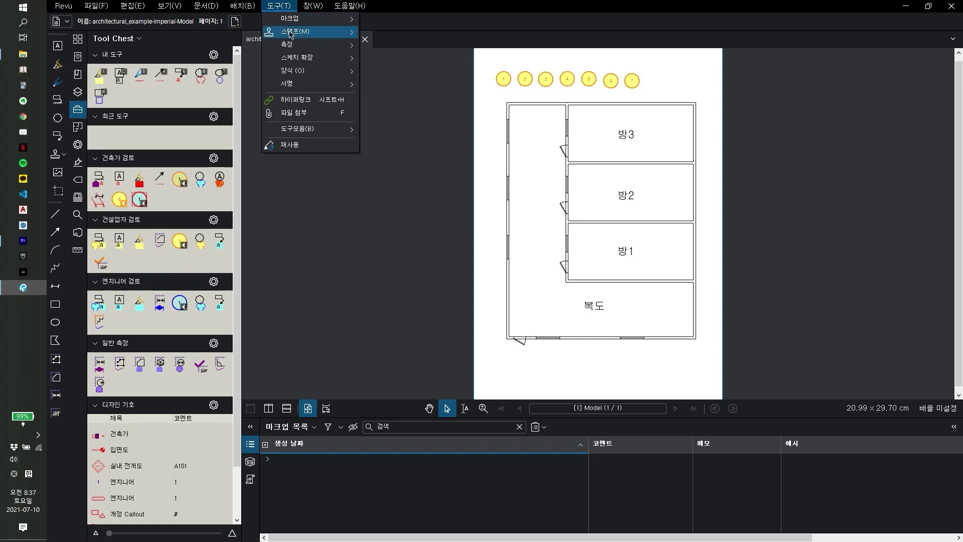
mouse_move(299, 45)
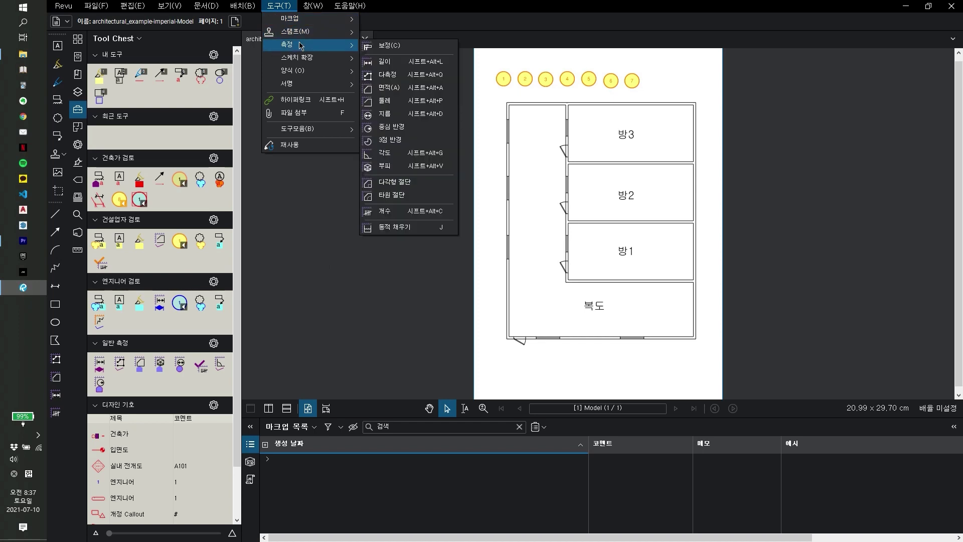
click(387, 216)
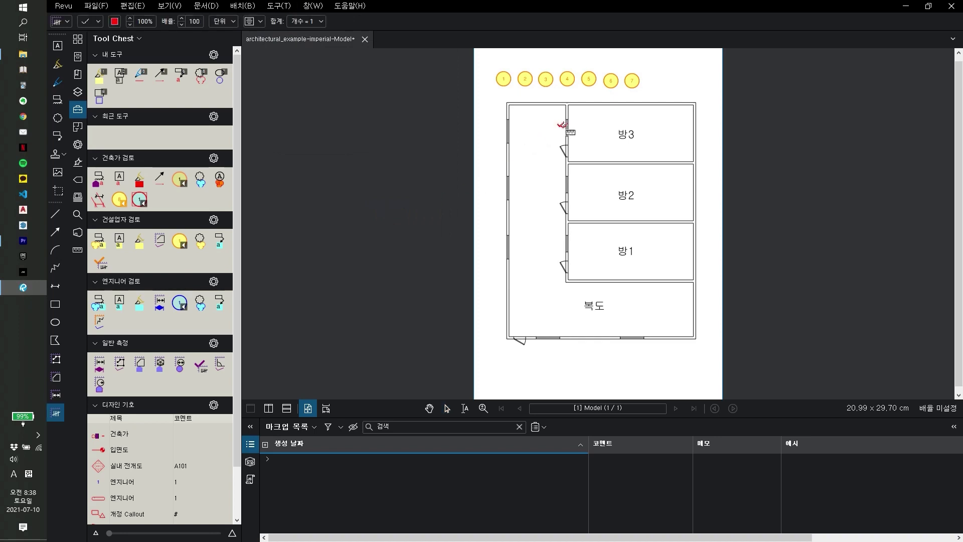
click(561, 181)
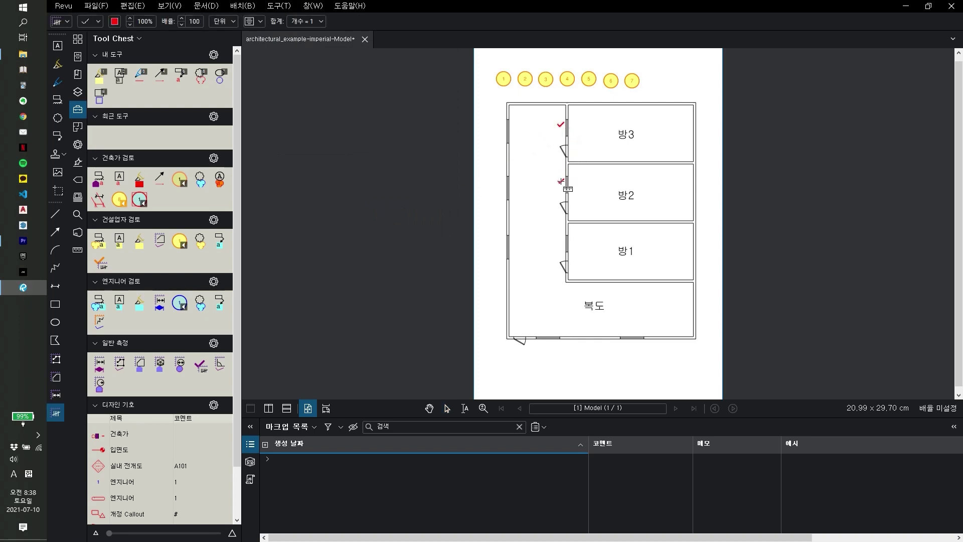
click(562, 241)
click(501, 126)
click(501, 246)
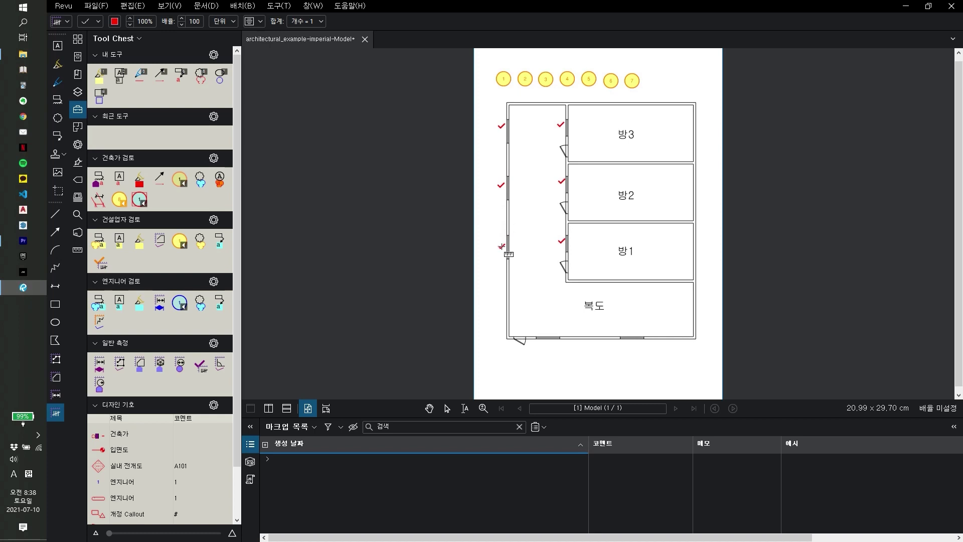
click(268, 459)
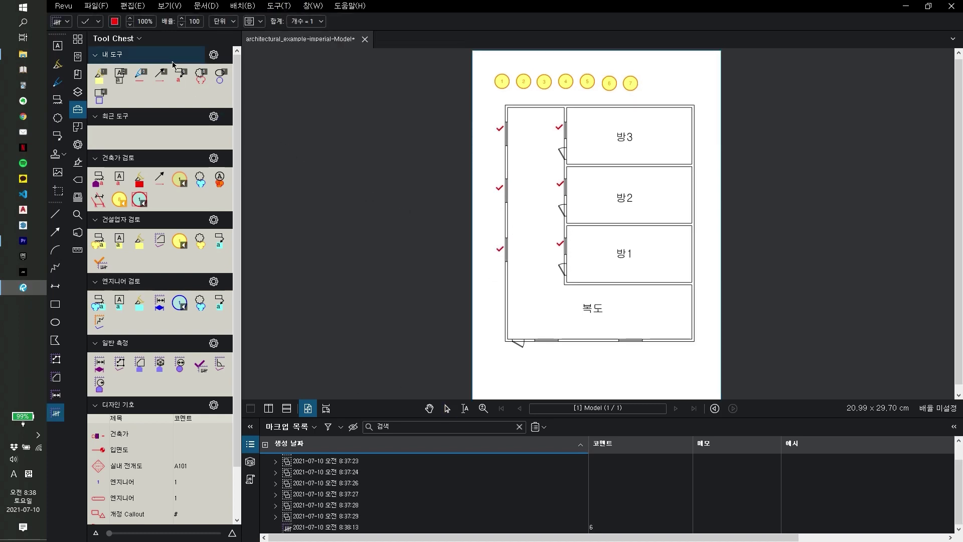
Set the count colour to green and mark the doors of 방3, 방2, 방1 and the corridor entrance with check marks.
click(115, 21)
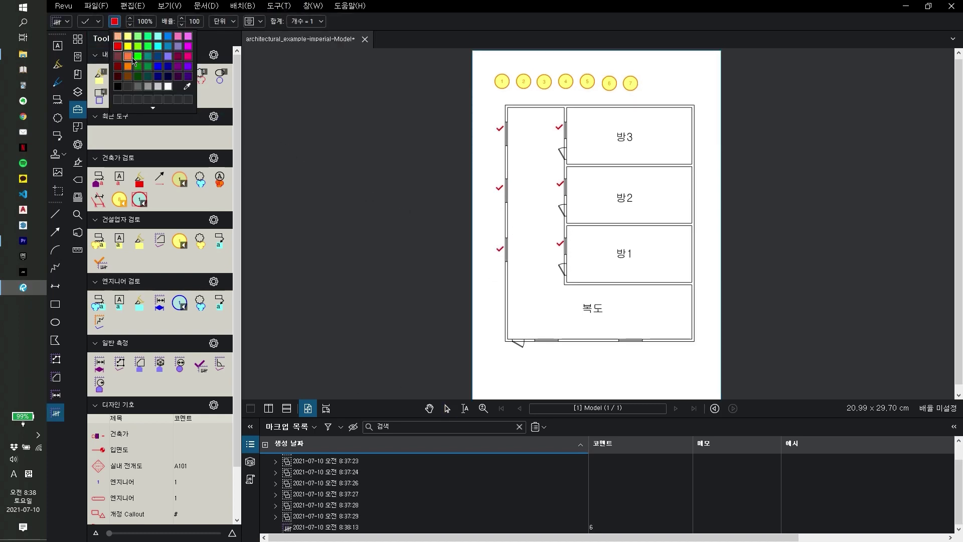
click(138, 56)
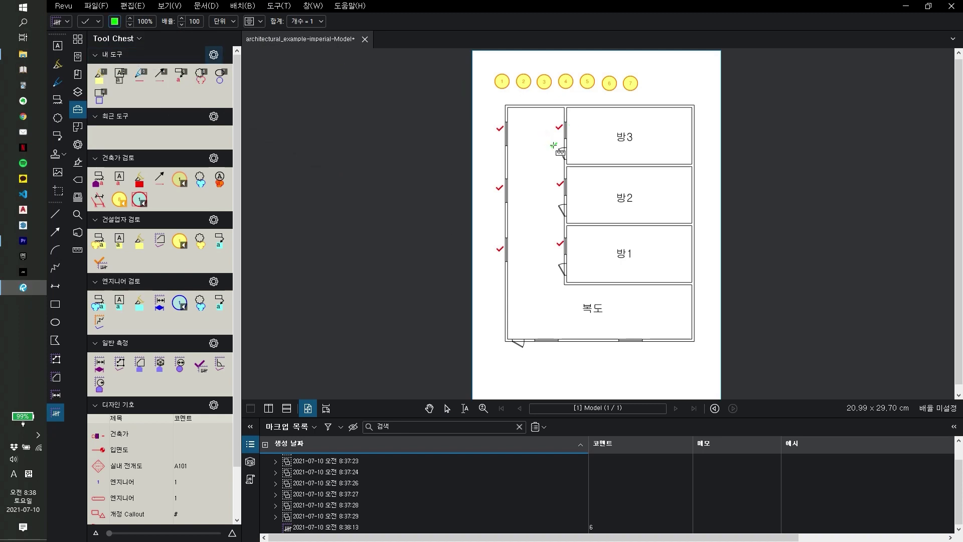
click(573, 150)
click(573, 206)
click(575, 263)
click(521, 353)
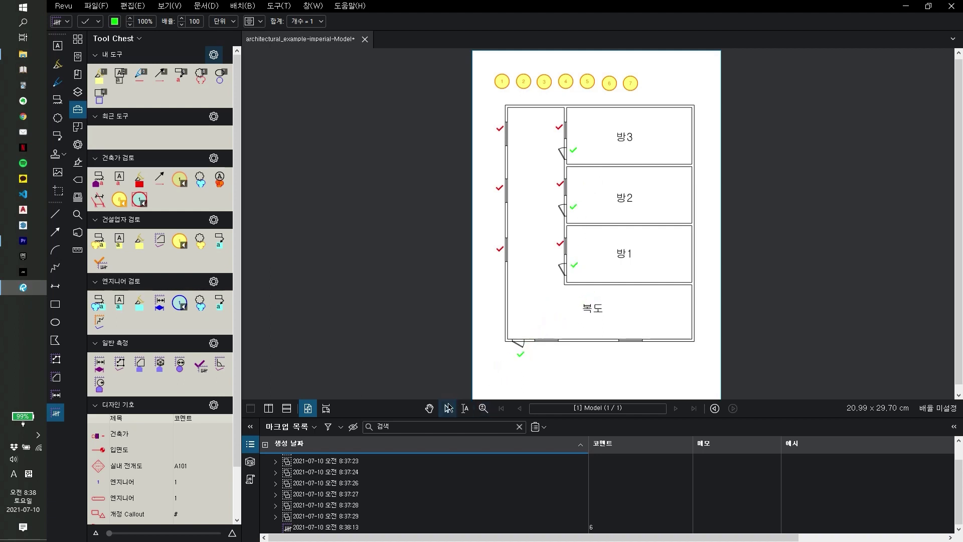
click(448, 407)
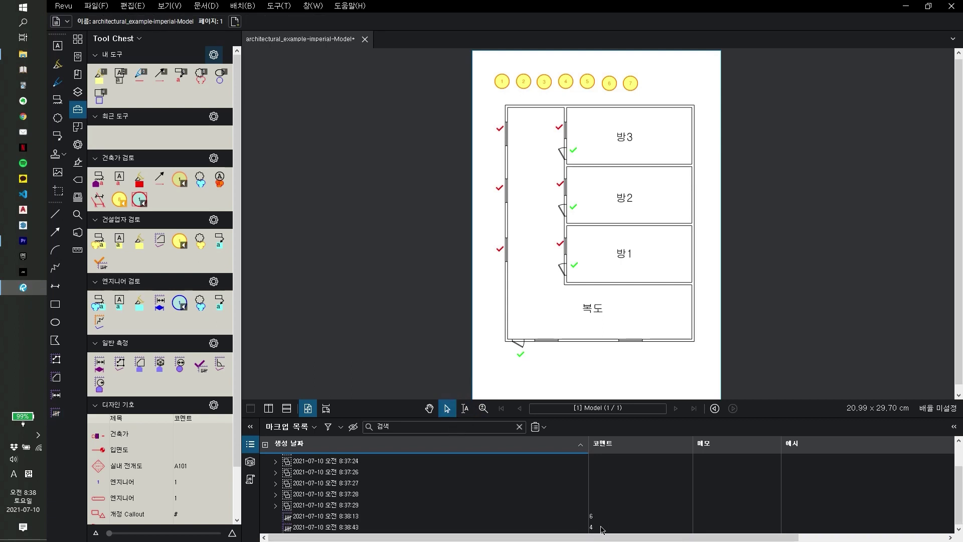
Resume the red window count and add a check mark at the window in the lower outer wall near the entrance.
click(368, 515)
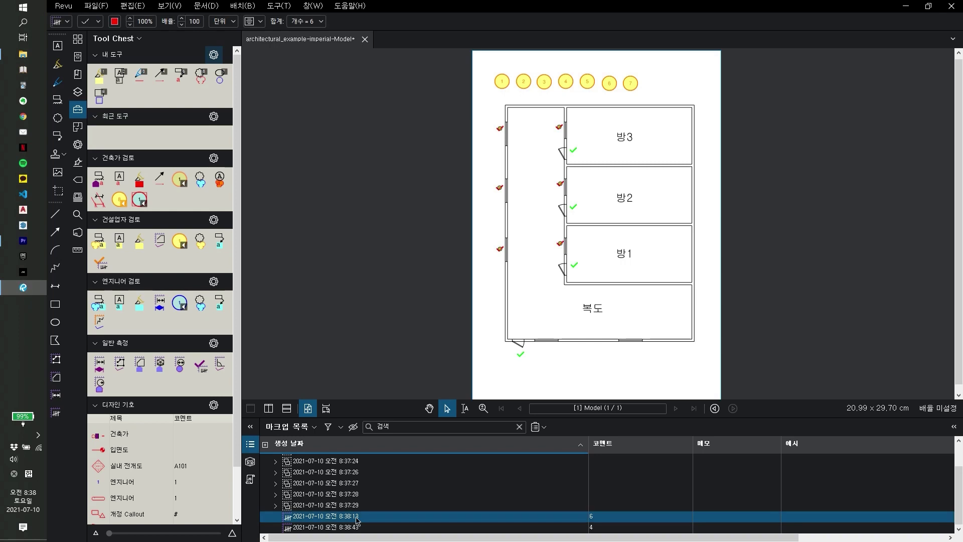
right_click(363, 517)
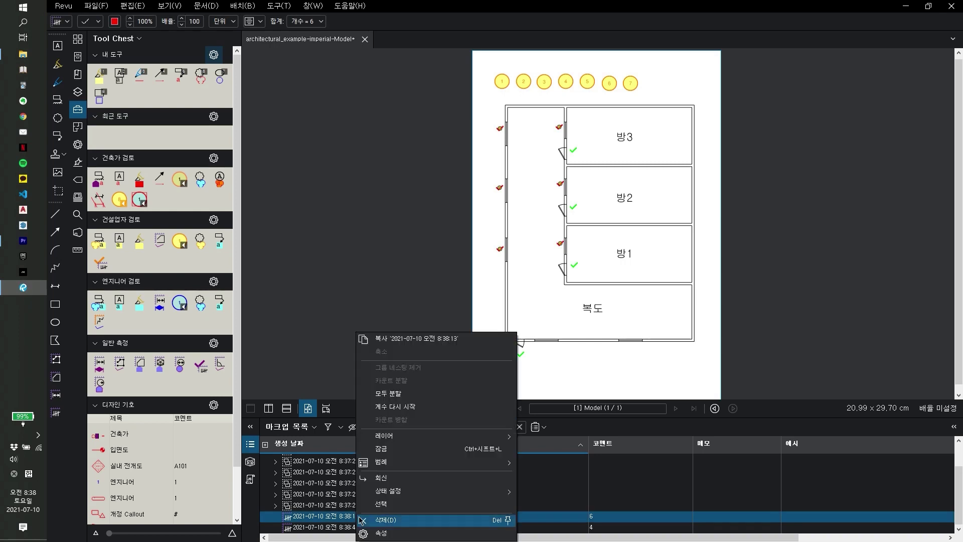
click(420, 410)
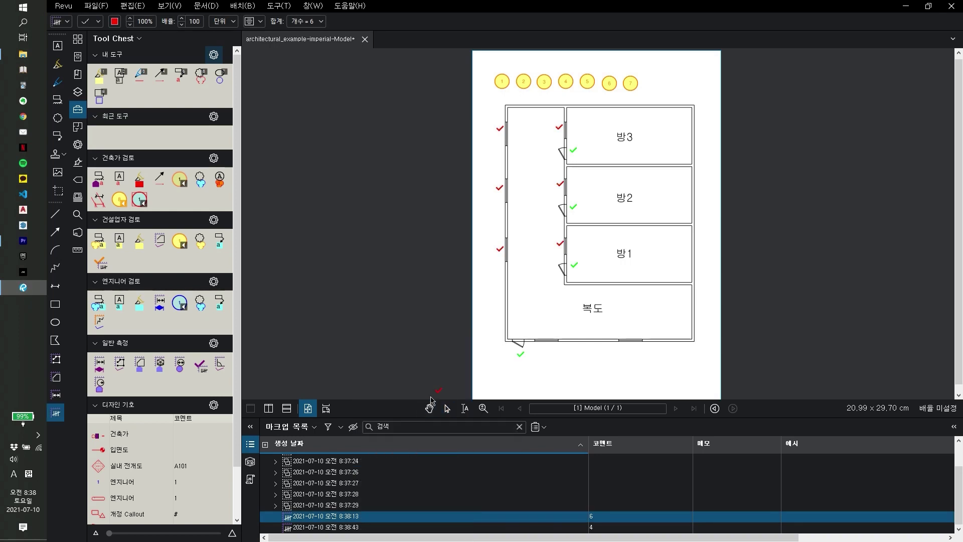
click(548, 348)
click(448, 409)
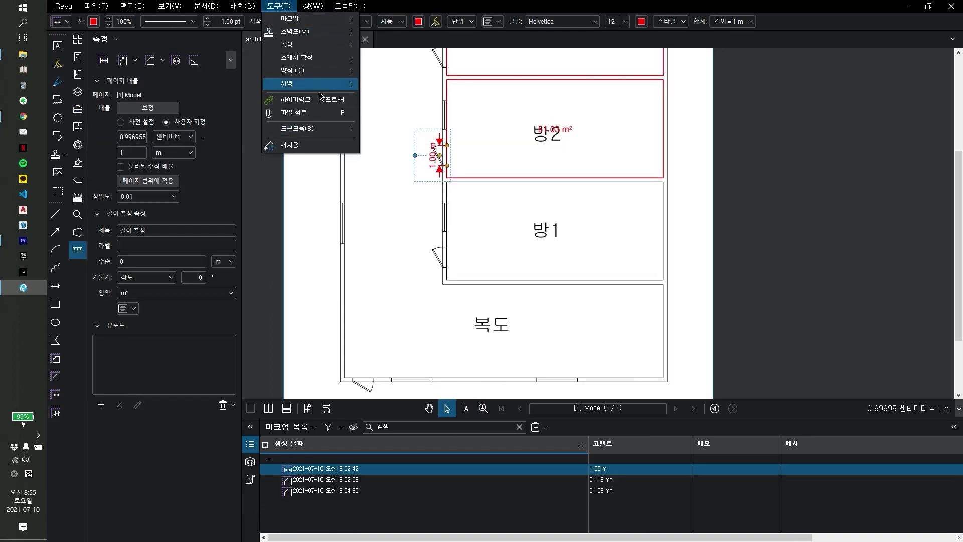
Start Dynamic Fill and draw a vertical boundary line through 방1, reaching from 방2 into 복도.
mouse_move(318, 47)
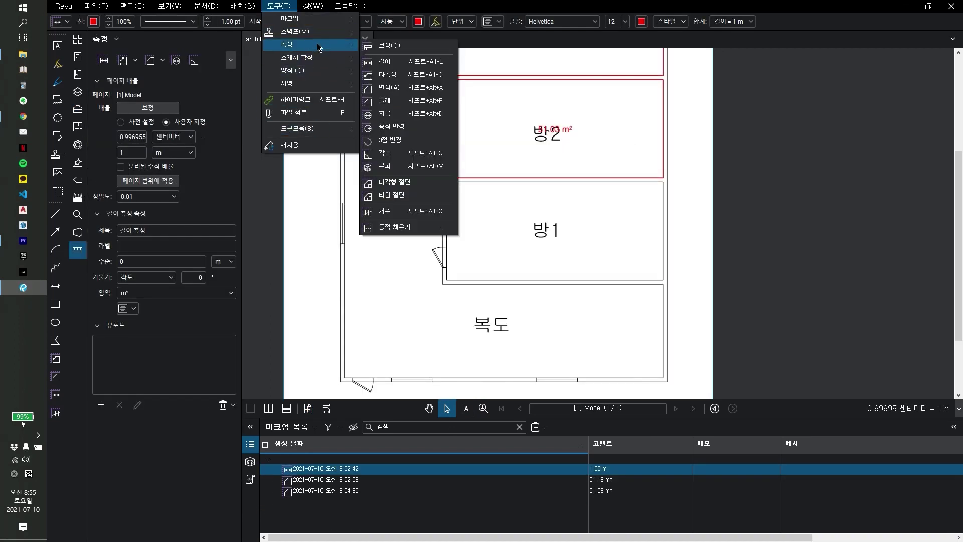
click(409, 227)
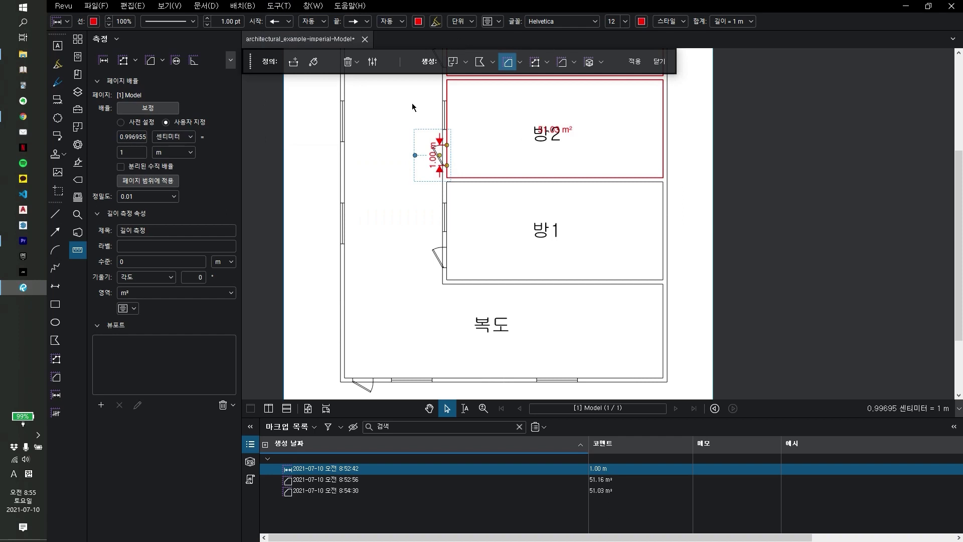
click(293, 61)
mouse_move(591, 164)
mouse_down()
mouse_move(591, 309)
mouse_move(608, 297)
mouse_move(591, 306)
mouse_up()
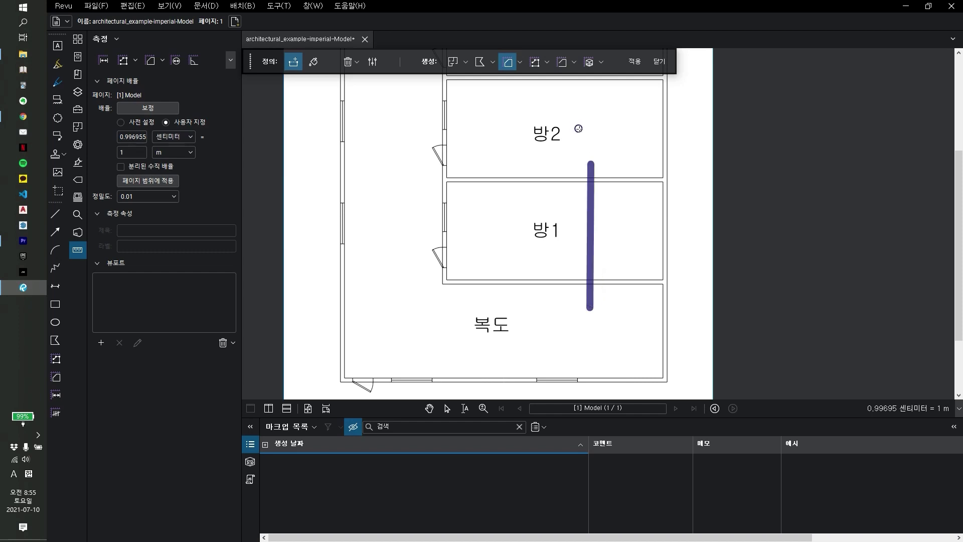
Fill both parts of 방1 on either side of the boundary and apply them as area measurements.
click(314, 64)
drag(634, 245, 634, 245)
drag(498, 256, 498, 257)
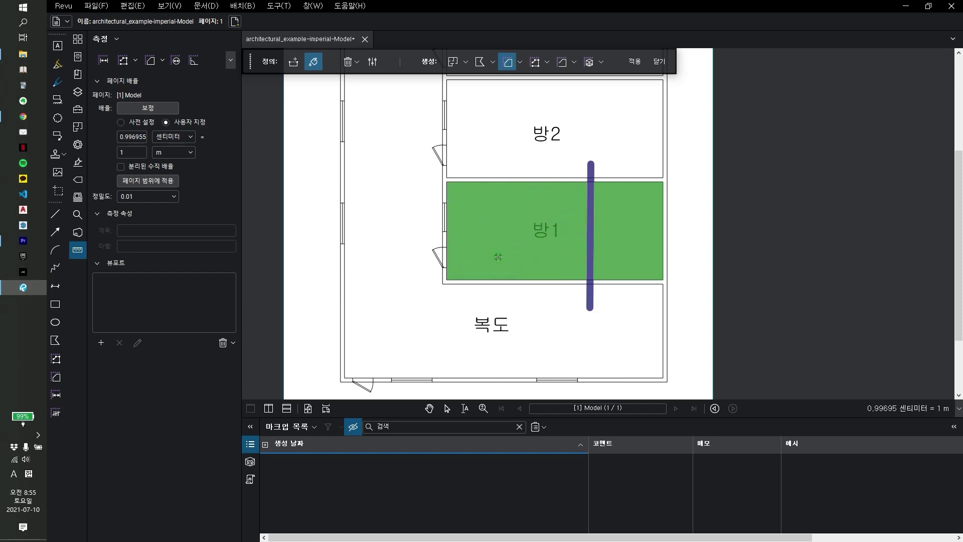
click(635, 61)
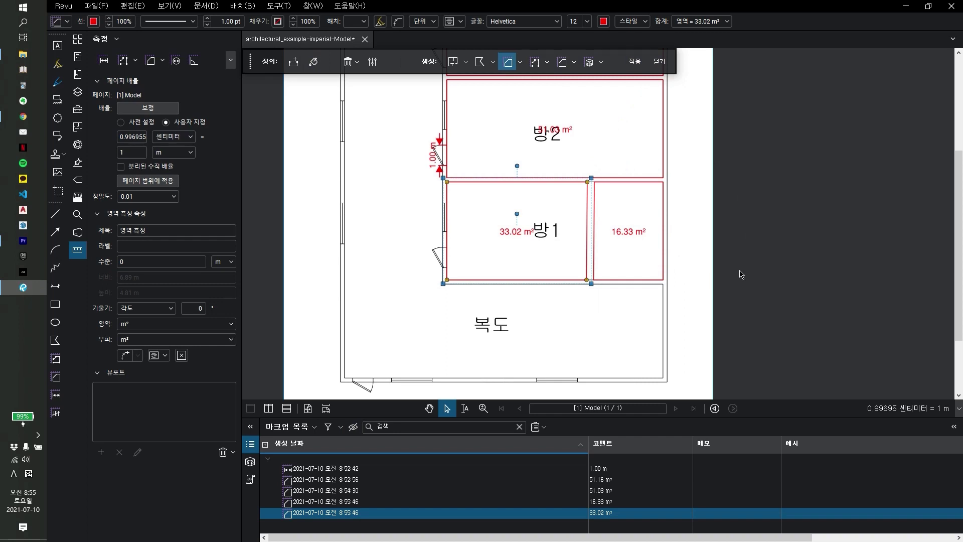
scroll(588, 306, down, 3)
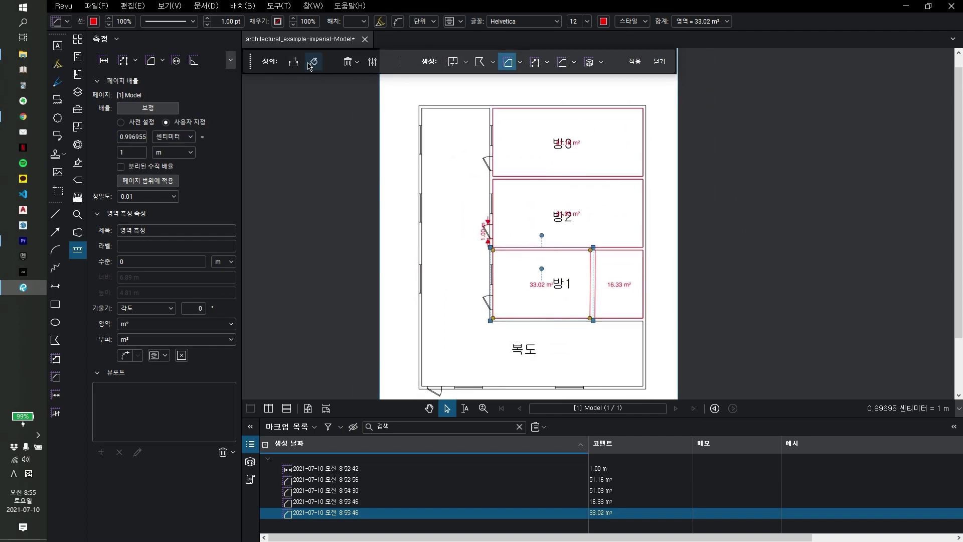
scroll(471, 274, down, 1)
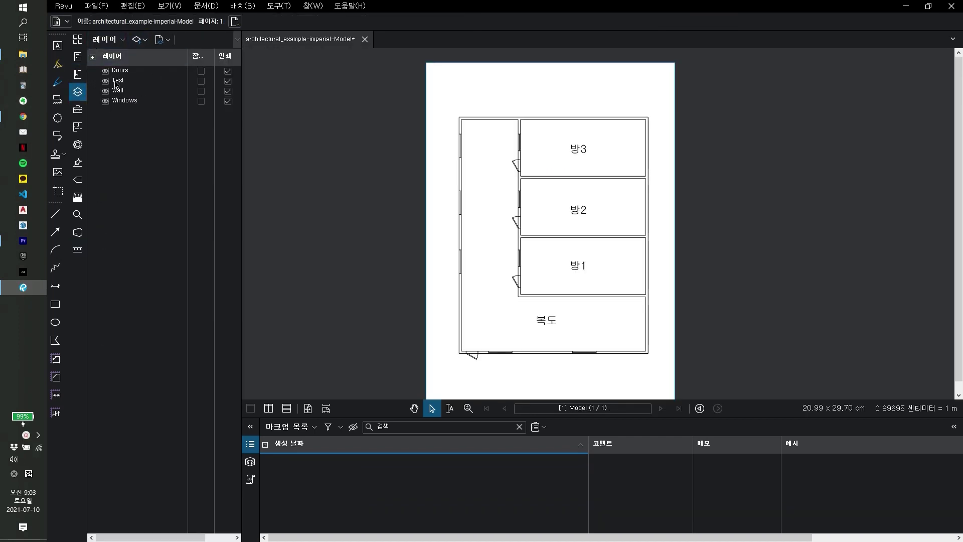
Hide the Doors, Text and Windows layers, switching Wall off and on in between, and narrow the layer name column.
click(105, 72)
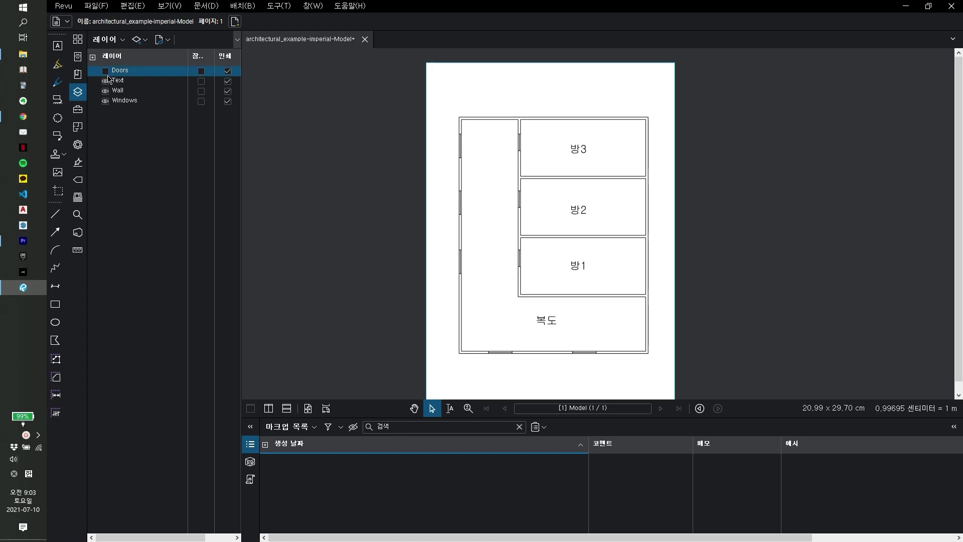
click(106, 81)
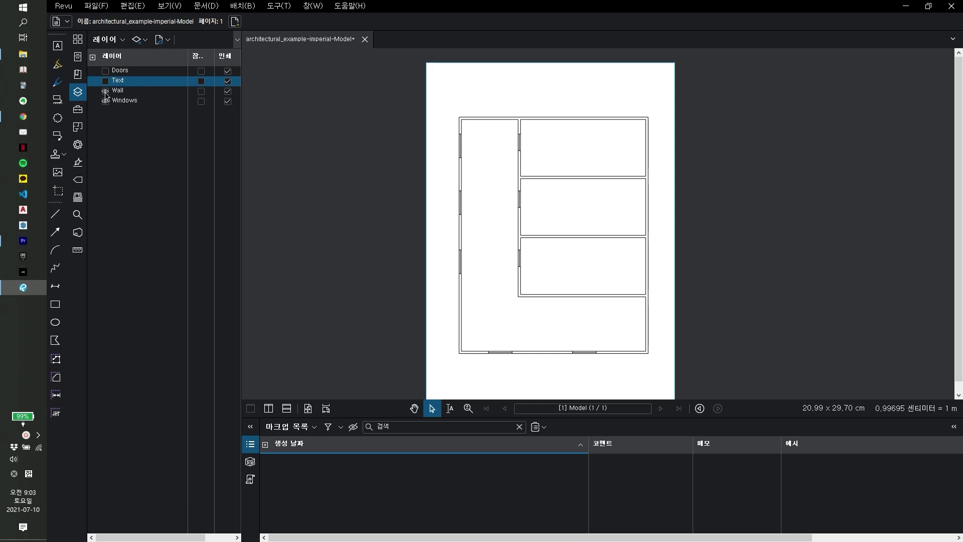
click(105, 91)
click(105, 91)
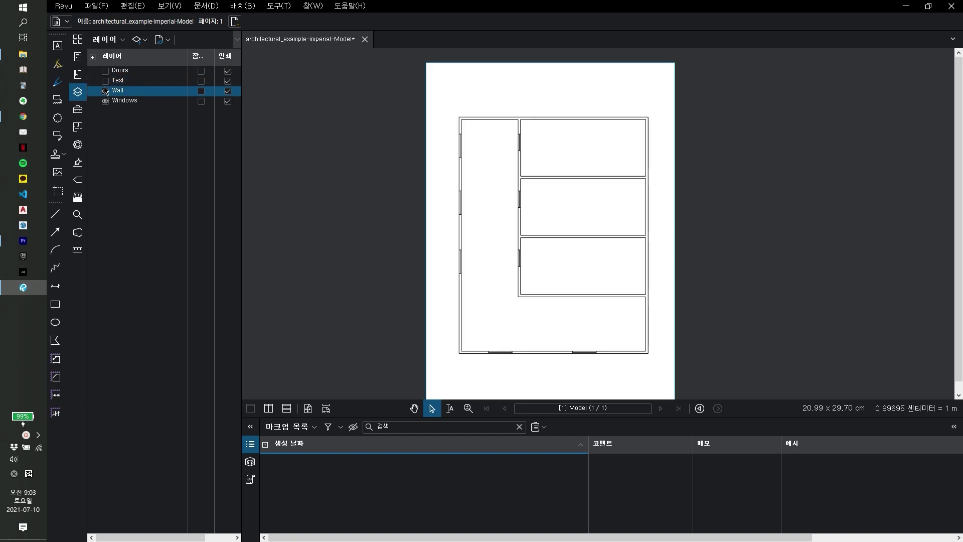
click(105, 102)
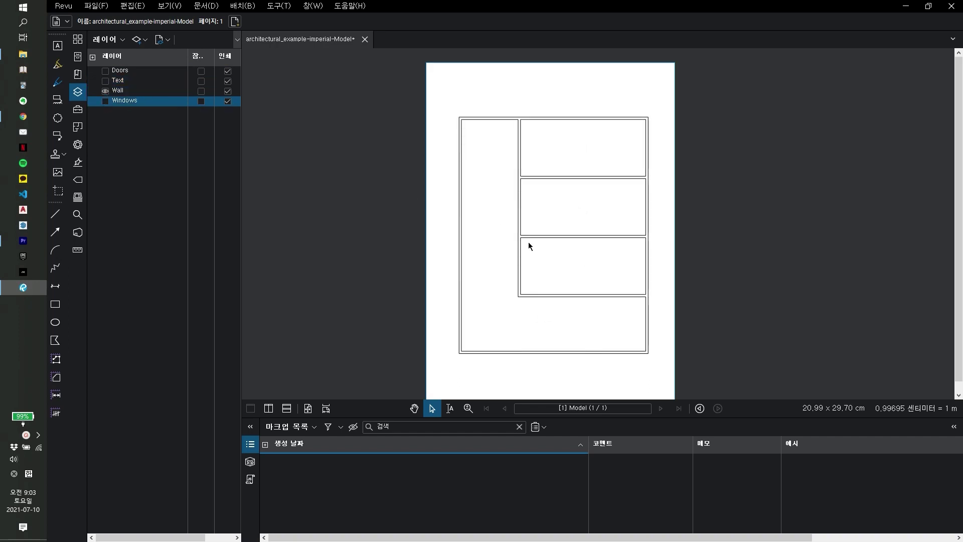
scroll(529, 245, up, 2)
scroll(543, 249, down, 2)
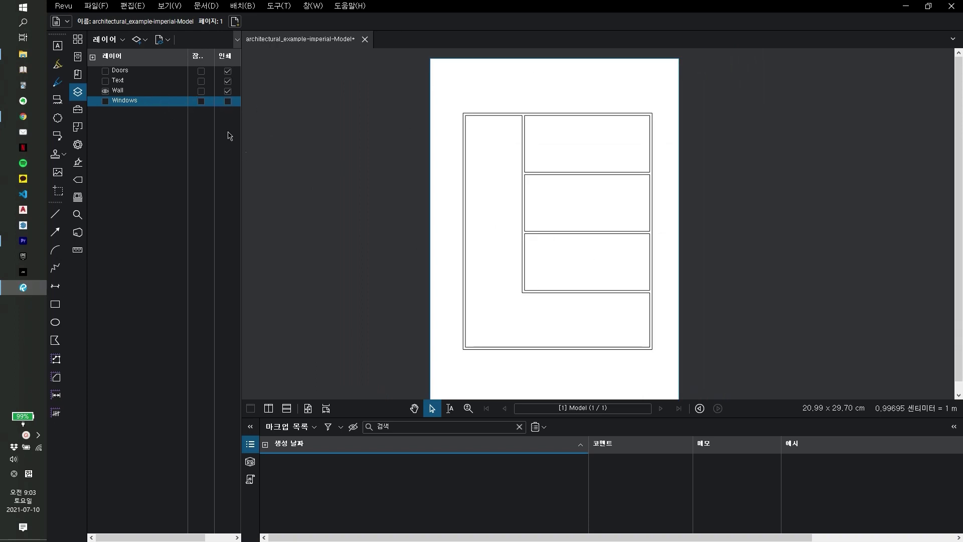
drag(188, 56, 167, 56)
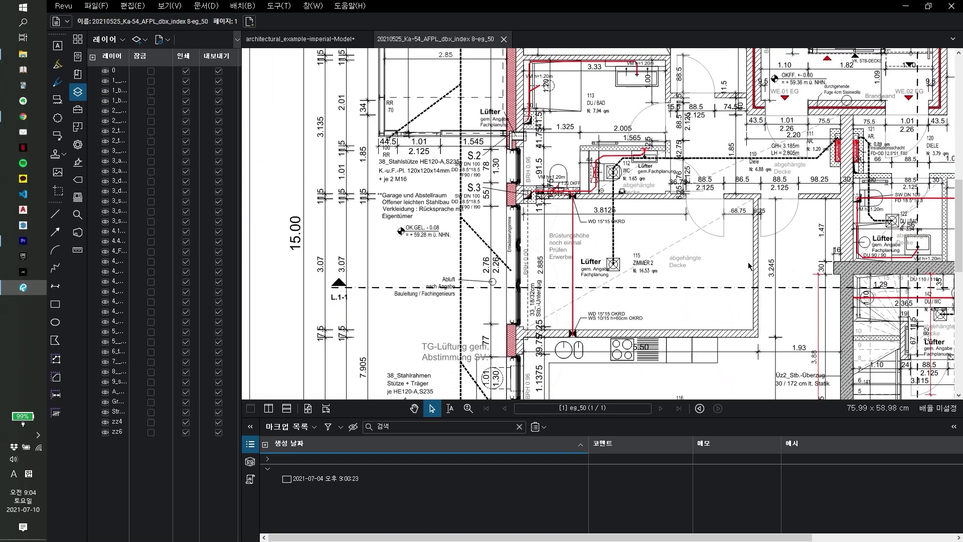
In the eg_50 drawing, widen the layer name column and hide 1____bem_50, 1_bem_50_HÖHEN, 1_bem_50_cm, 2____text_0 and 2_text_0.
scroll(702, 266, up, 1)
mouse_move(643, 287)
mouse_down()
mouse_move(708, 260)
mouse_move(691, 193)
mouse_move(677, 275)
mouse_up()
drag(130, 58, 175, 58)
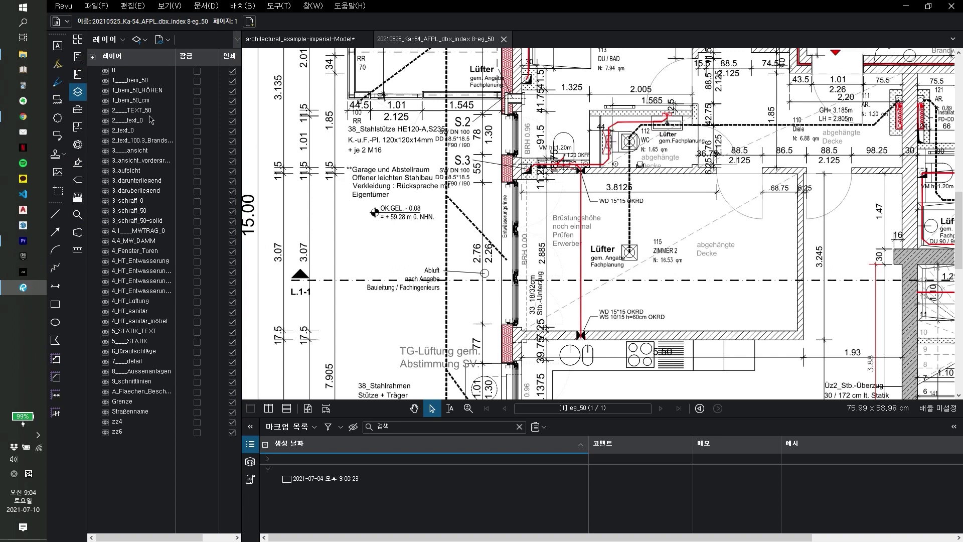
click(106, 92)
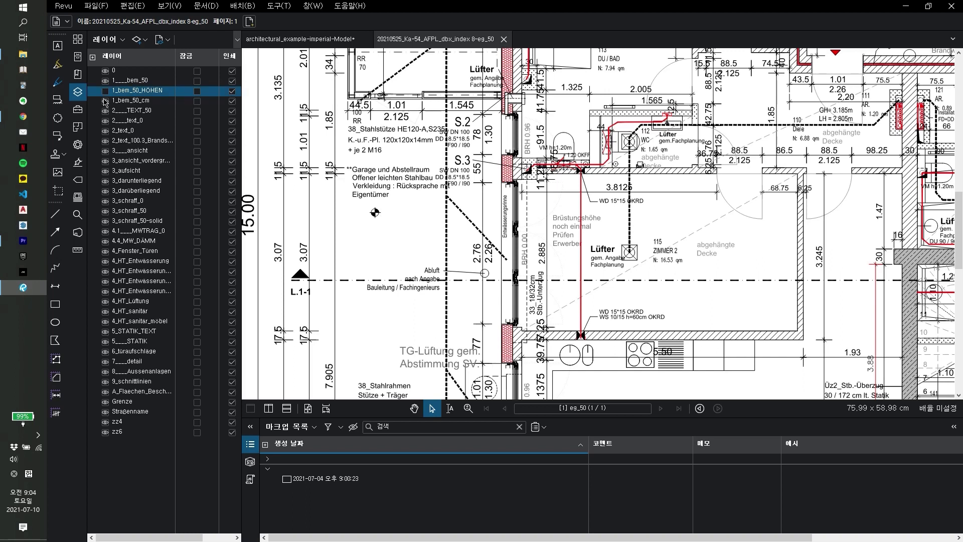
click(106, 100)
click(106, 81)
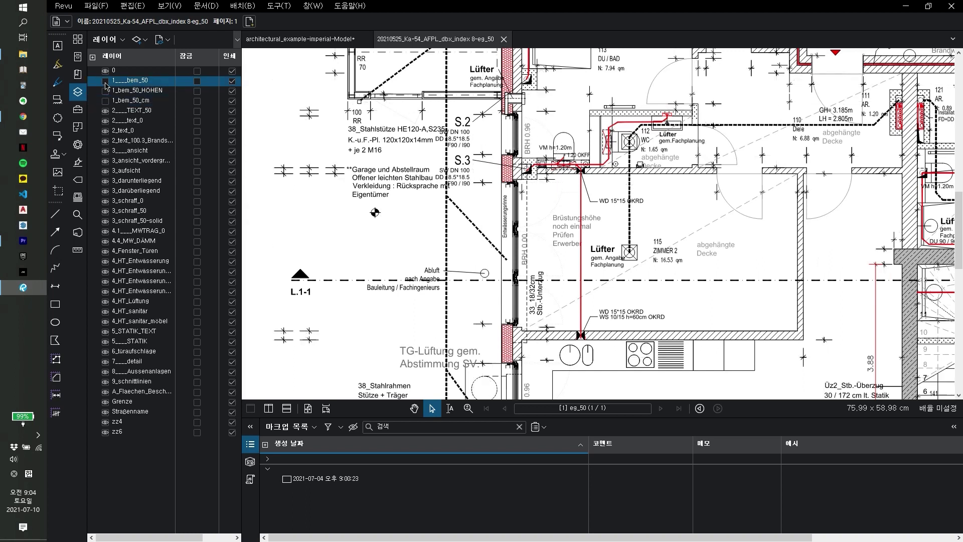
click(105, 121)
click(105, 131)
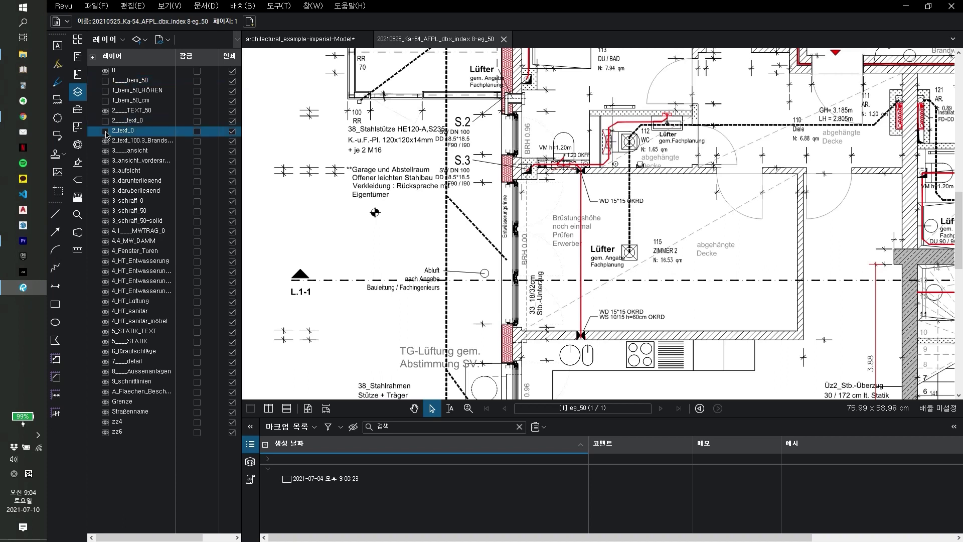
Show the dimension layers 1_bem_50_HÖHEN, 1_bem_50_cm and 1____bem_50 again.
click(105, 91)
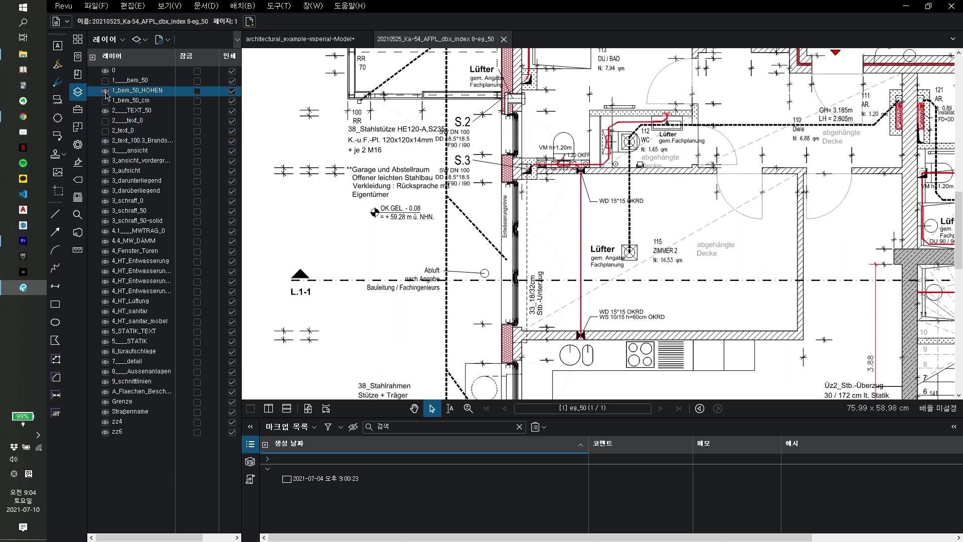
click(105, 100)
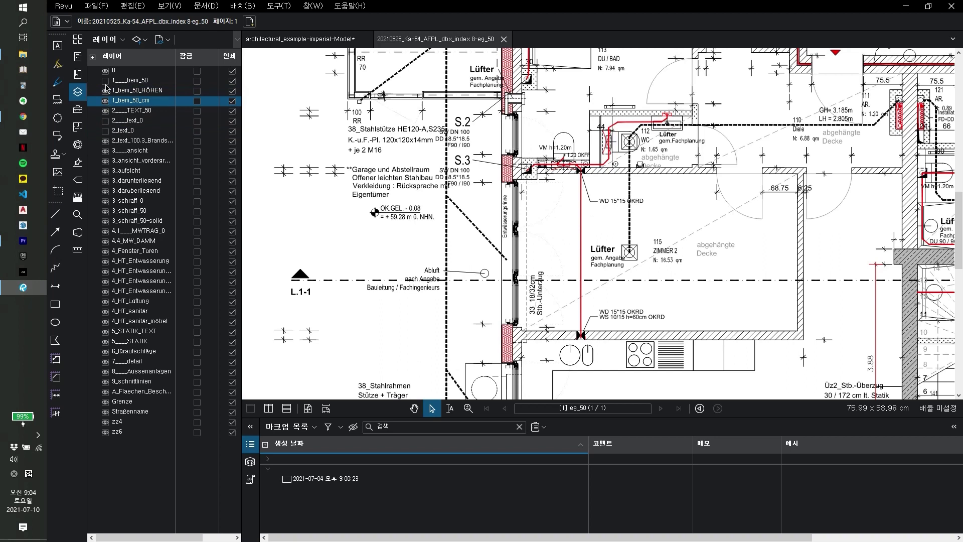
click(105, 80)
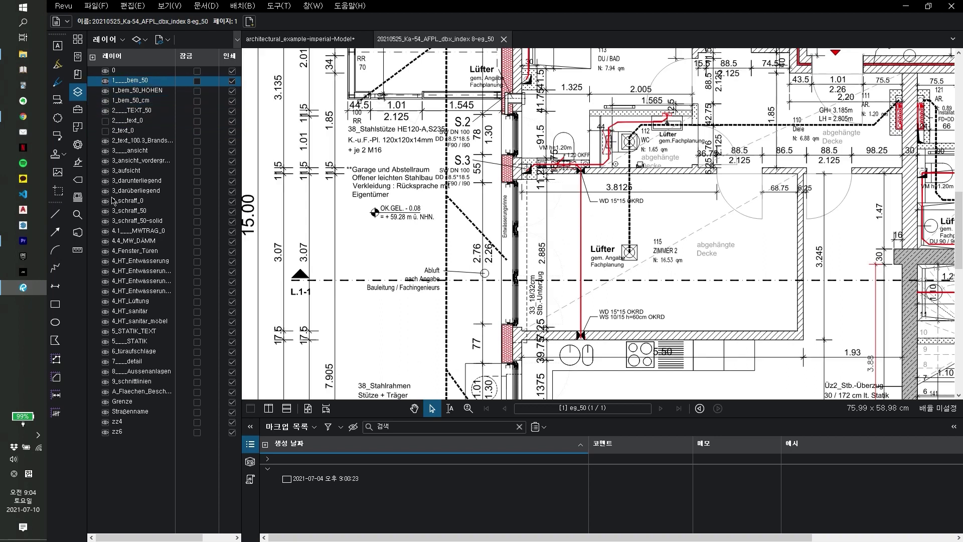